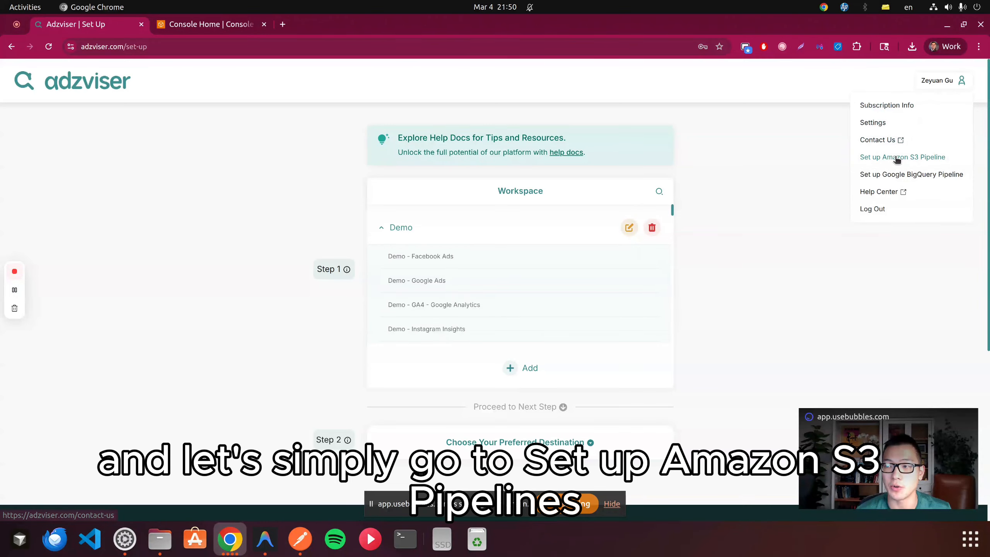
Start an Amazon S3 pipeline setup, create a new pipeline named Google Ads Daily, and proceed to the destination stage
{"action": "left_click", "coordinate": [898, 157]}
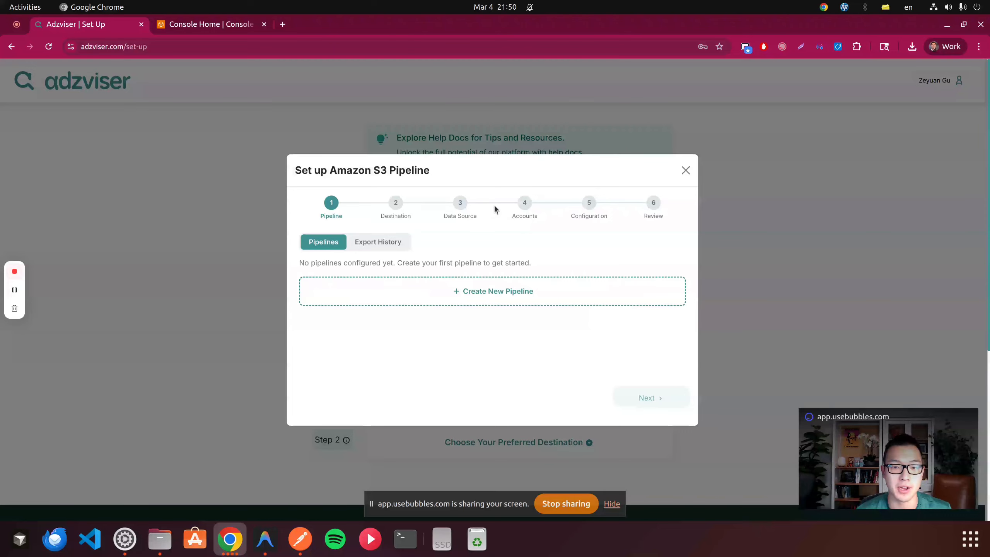
{"action": "left_click", "coordinate": [496, 292]}
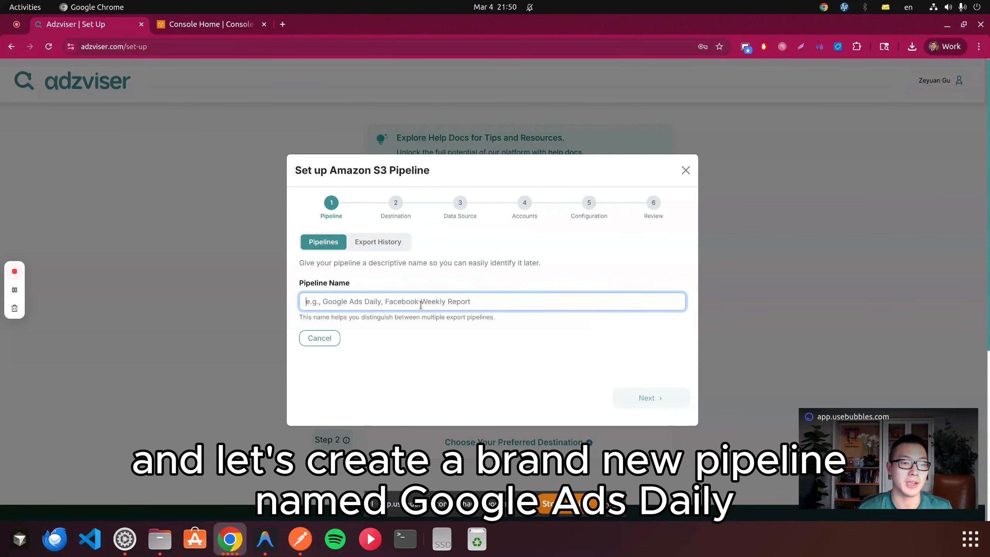
{"action": "type", "text": "Google Ads Dai"}
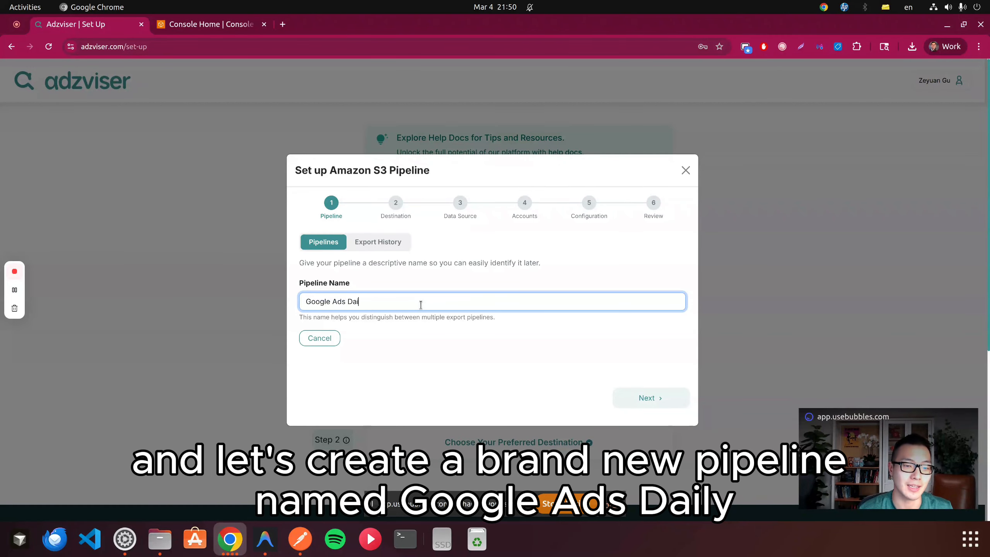
{"action": "type", "text": "ly"}
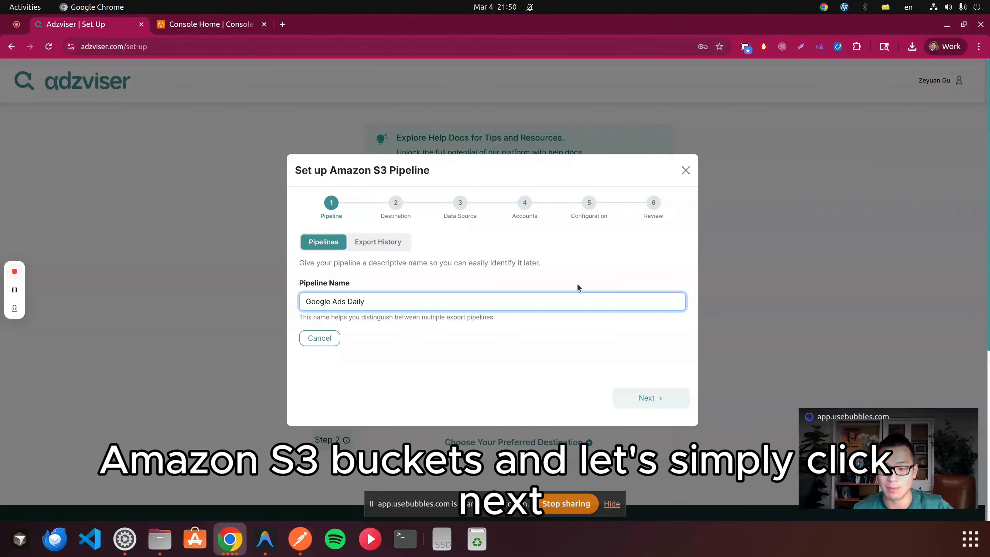
{"action": "left_click", "coordinate": [637, 398]}
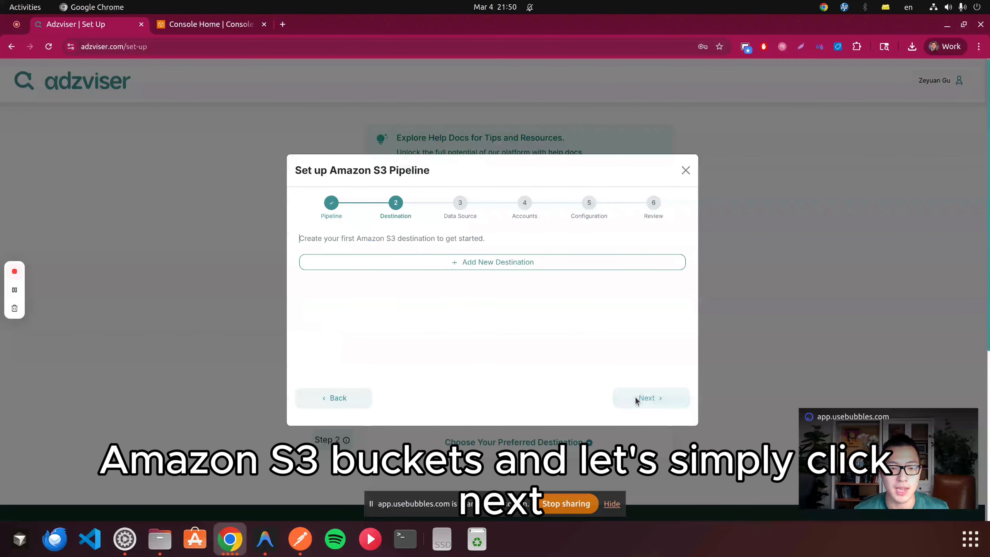
Add a new Amazon S3 destination and name it Adzviser Demo
{"action": "left_click", "coordinate": [497, 261]}
{"action": "scroll", "coordinate": [442, 299], "scroll_direction": "down", "scroll_amount": 3}
{"action": "scroll", "coordinate": [441, 298], "scroll_direction": "up", "scroll_amount": 3}
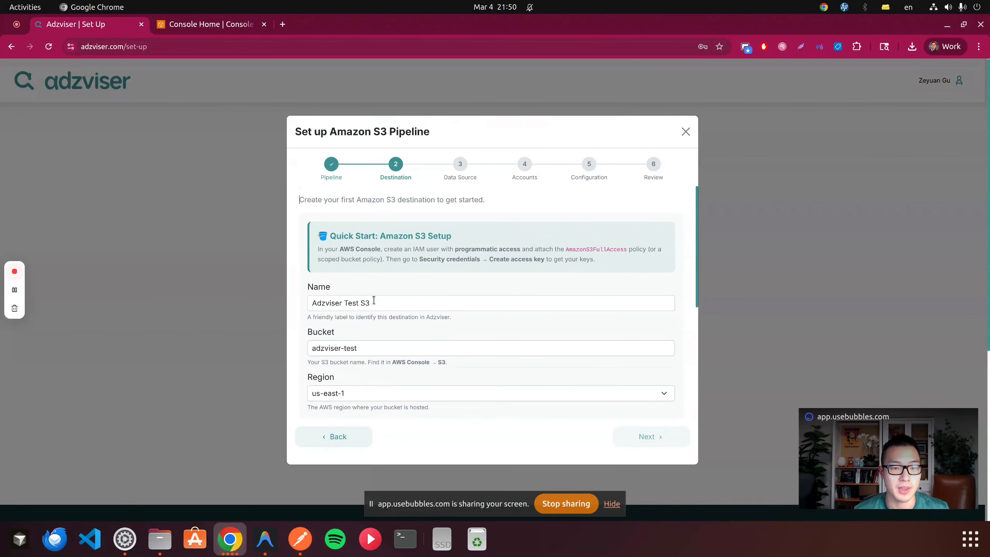
{"action": "left_click", "coordinate": [386, 303]}
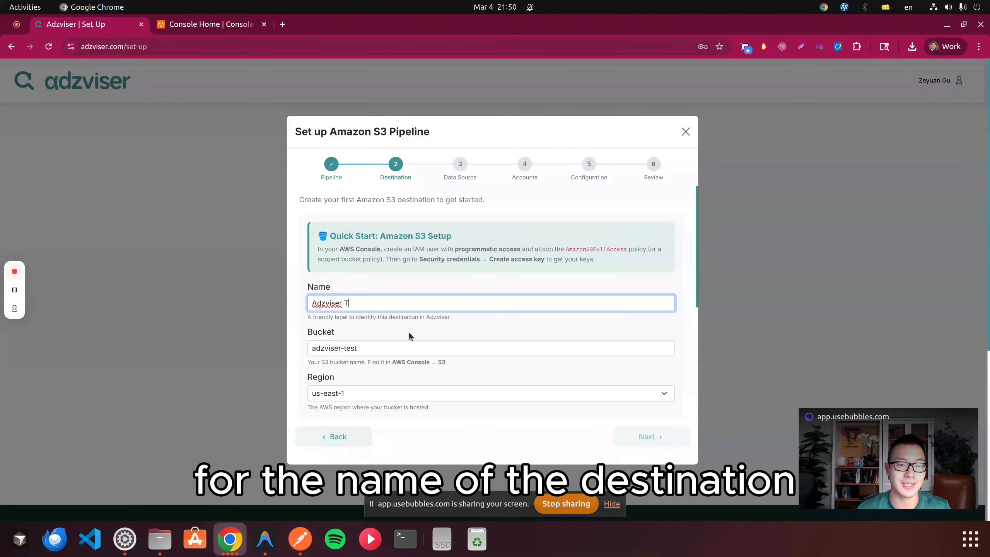
{"action": "scroll", "coordinate": [409, 334], "scroll_direction": "down", "scroll_amount": 2}
{"action": "key", "text": "BackSpace"}
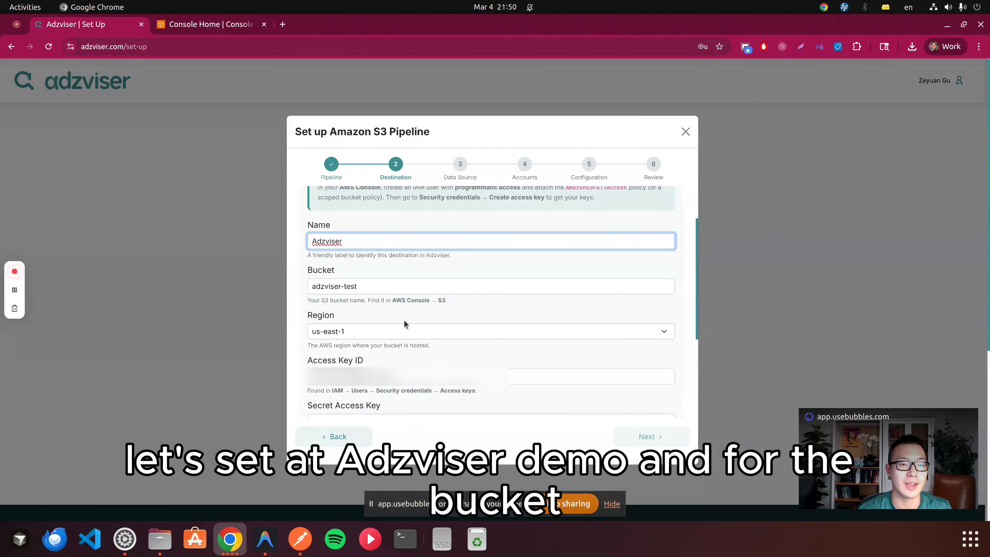
{"action": "type", "text": "Demo"}
Switch to the AWS console and create a general purpose S3 bucket named adzviser-demo with the default settings
{"action": "double_click", "coordinate": [380, 284]}
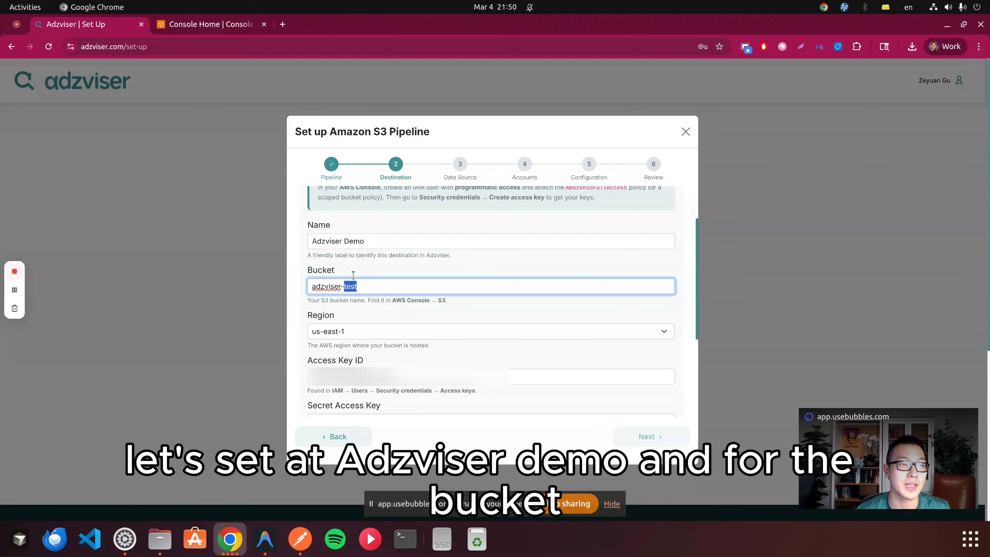
{"action": "key", "text": "ctrl+Tab"}
{"action": "left_click", "coordinate": [183, 166]}
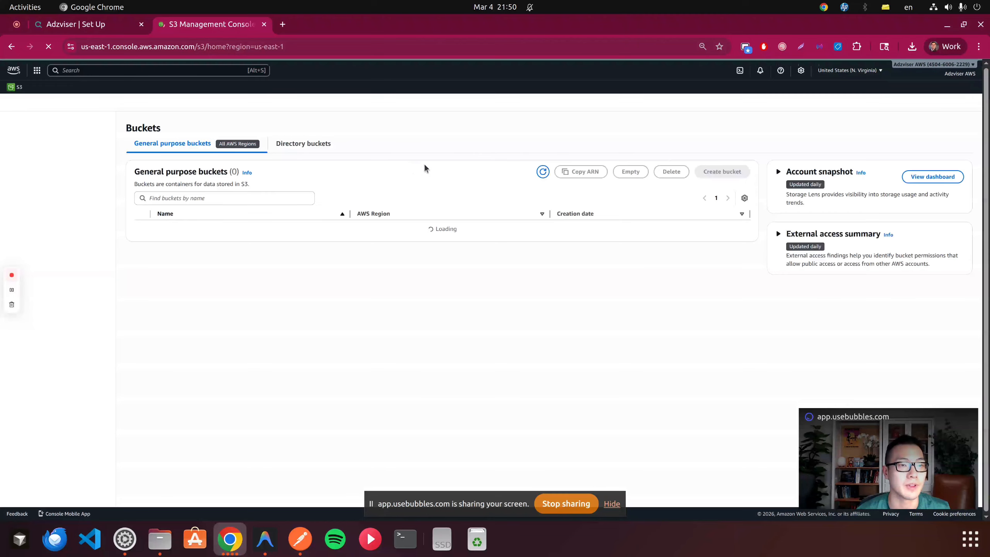
{"action": "scroll", "coordinate": [554, 223], "scroll_direction": "down", "scroll_amount": 2}
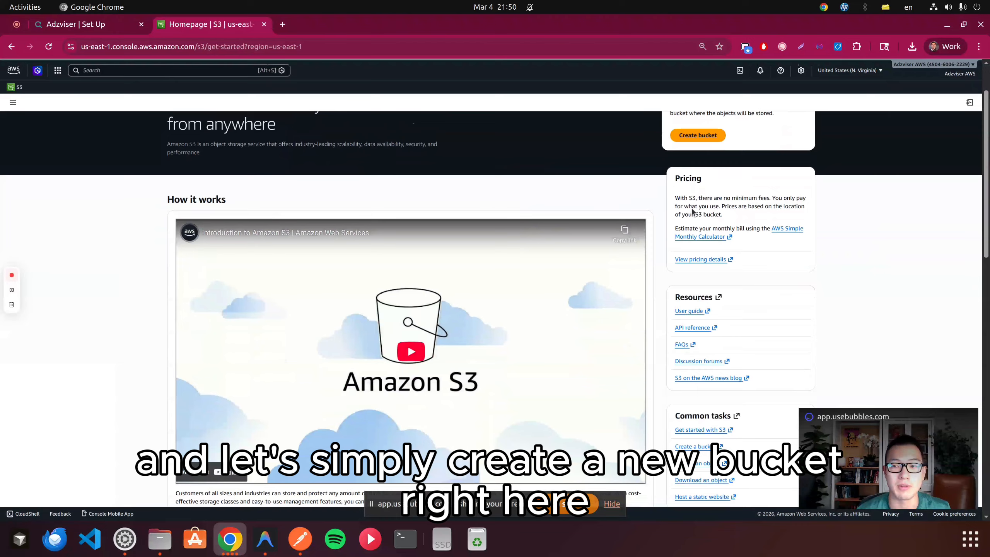
{"action": "left_click", "coordinate": [698, 136]}
{"action": "scroll", "coordinate": [248, 169], "scroll_direction": "down", "scroll_amount": 3}
{"action": "scroll", "coordinate": [247, 155], "scroll_direction": "up", "scroll_amount": 2}
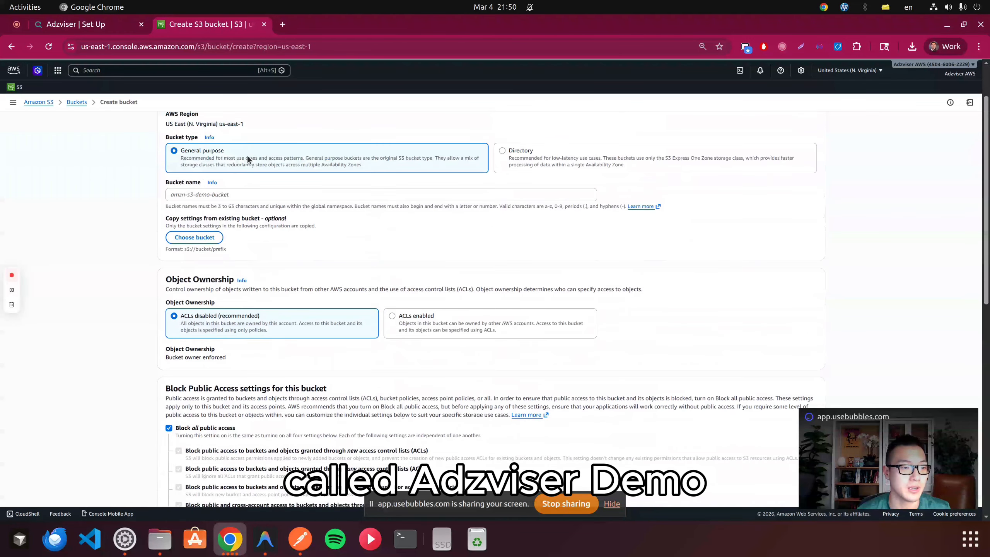
{"action": "left_click", "coordinate": [244, 191]}
{"action": "type", "text": "adzviser-demo"}
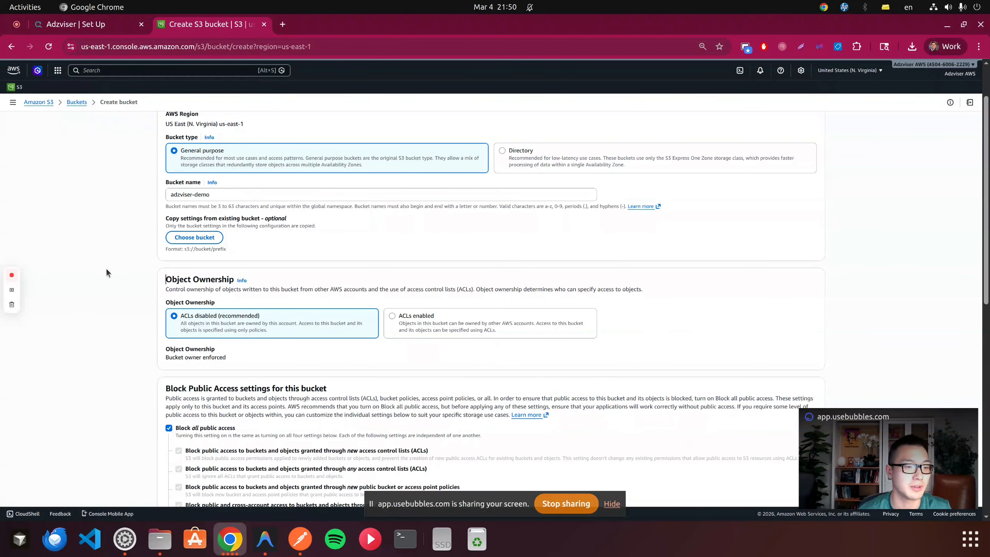
{"action": "scroll", "coordinate": [135, 268], "scroll_direction": "down", "scroll_amount": 10}
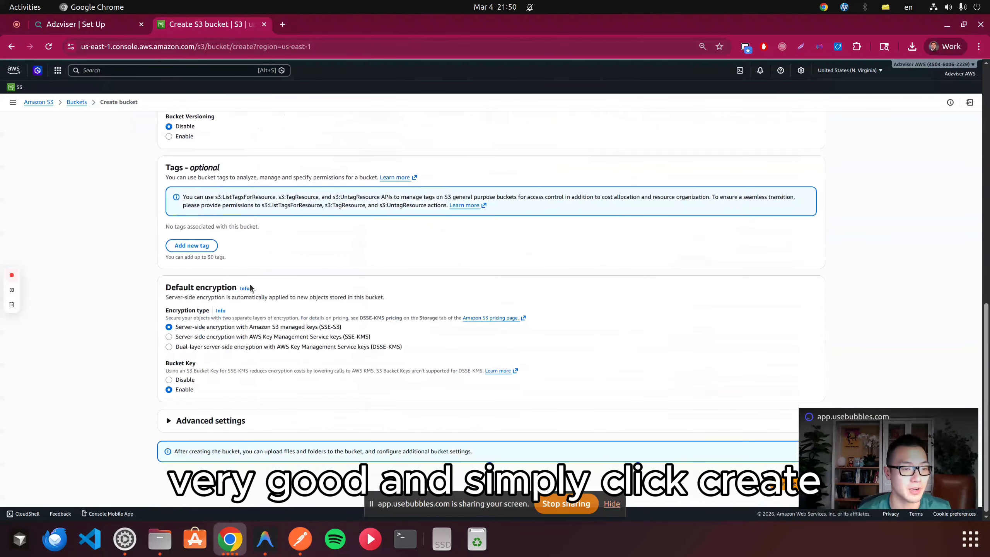
{"action": "left_click", "coordinate": [791, 484]}
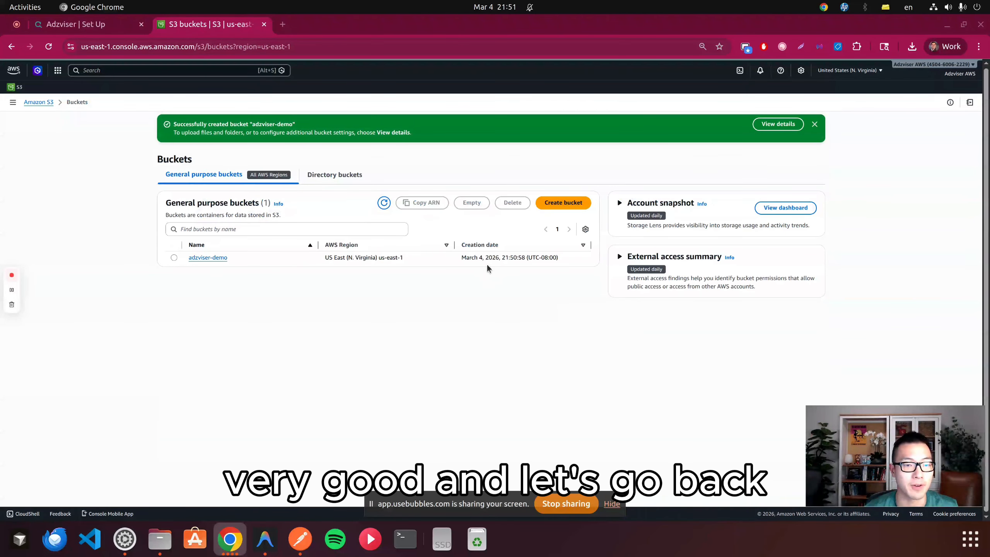
Return to the Adzviser setup and set the destination's bucket to adzviser-demo
{"action": "left_click", "coordinate": [75, 24]}
{"action": "left_click", "coordinate": [378, 285]}
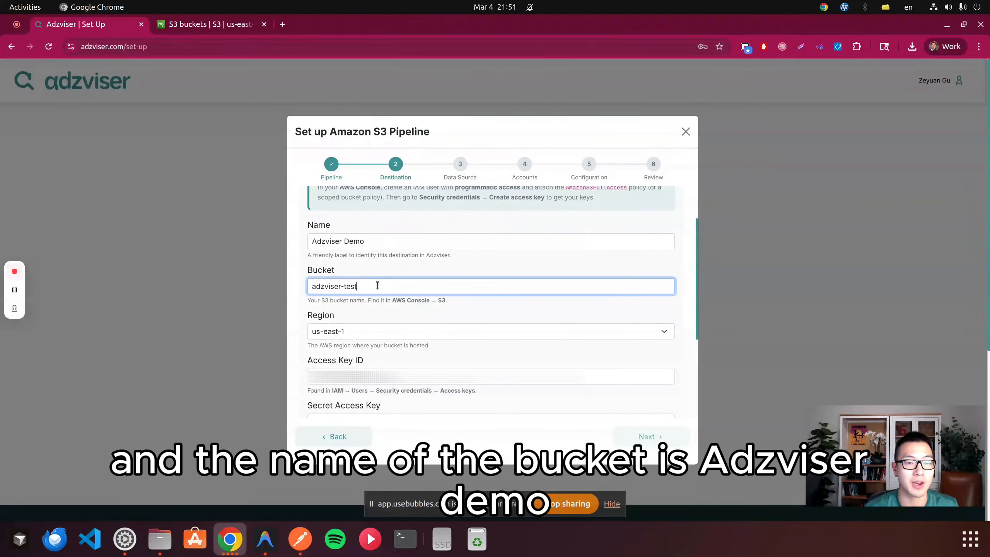
{"action": "left_click", "coordinate": [406, 304]}
Check the adzviser-demo bucket's region in the AWS console and return to the Adzviser setup
{"action": "left_click", "coordinate": [208, 24]}
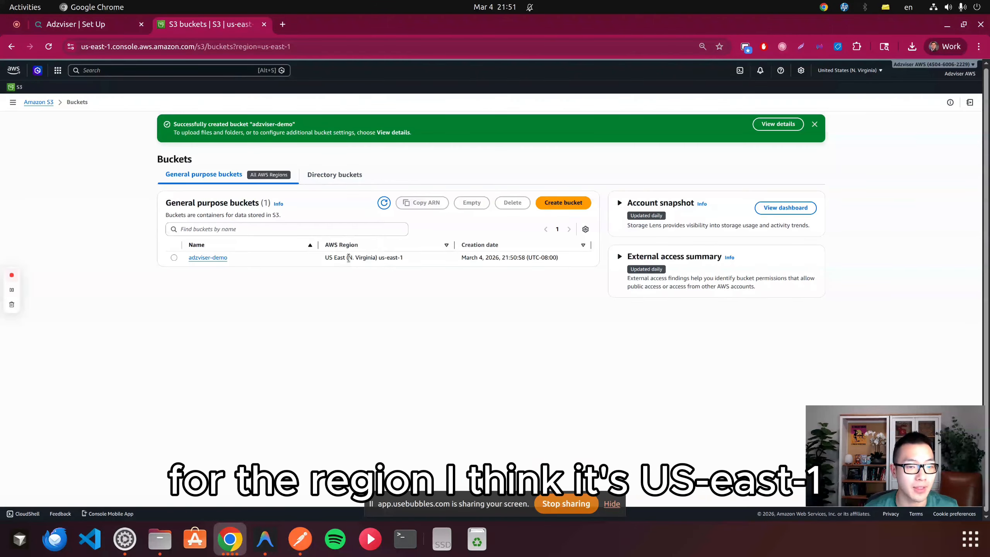
{"action": "left_click_drag", "start_coordinate": [378, 259], "coordinate": [400, 259]}
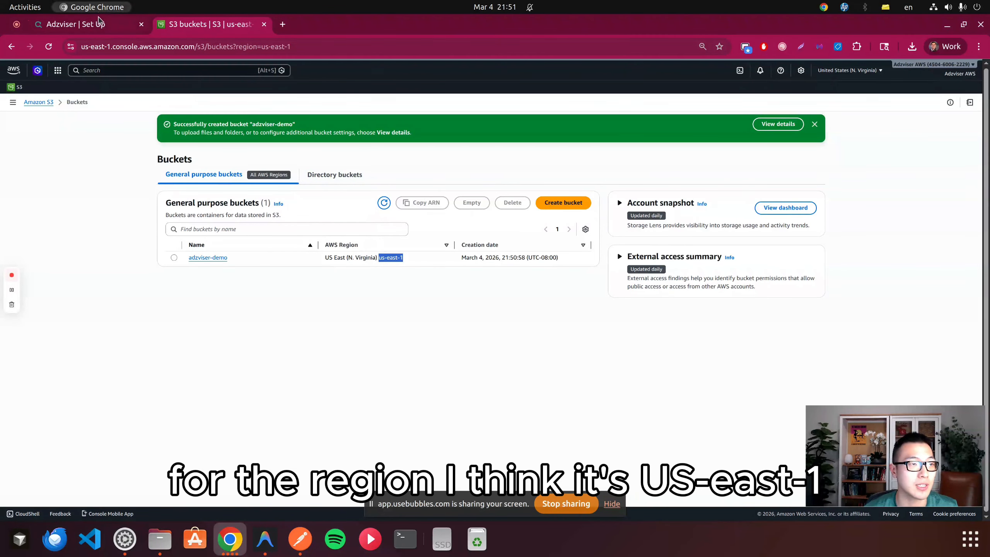
{"action": "left_click", "coordinate": [99, 24]}
Clear the prefilled secret access key from the destination's credentials
{"action": "scroll", "coordinate": [380, 333], "scroll_direction": "down", "scroll_amount": 2}
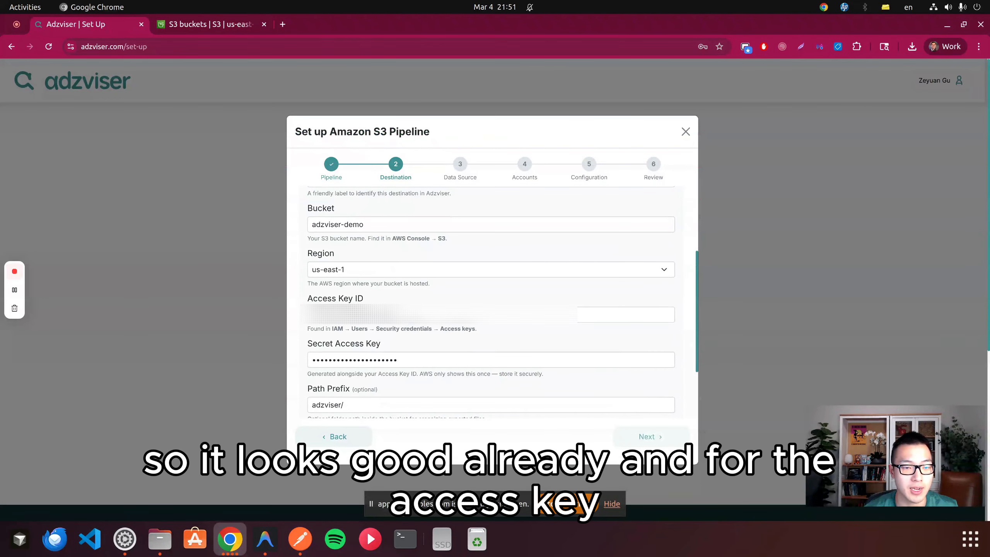
{"action": "left_click", "coordinate": [410, 315]}
{"action": "triple_click", "coordinate": [415, 358]}
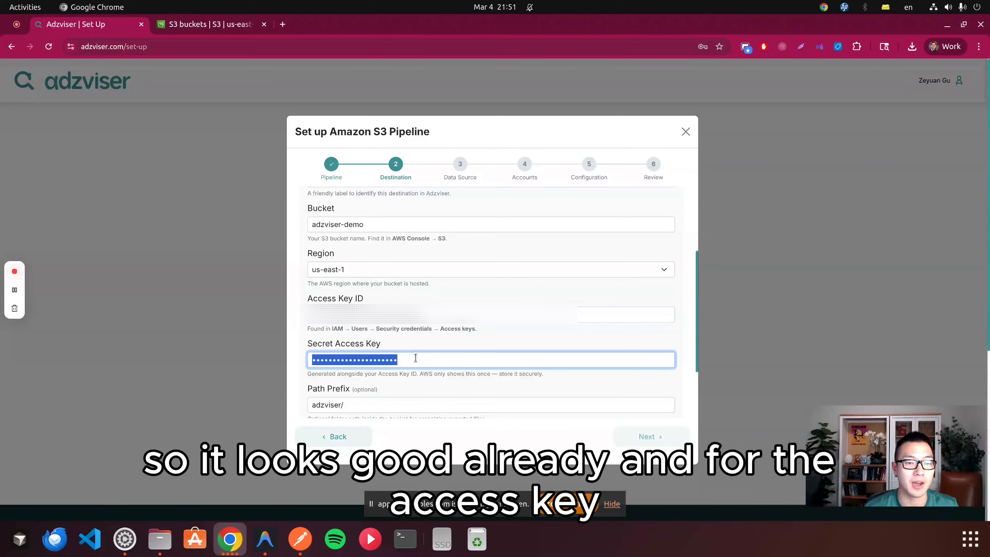
{"action": "key", "text": "BackSpace"}
{"action": "left_click", "coordinate": [406, 331]}
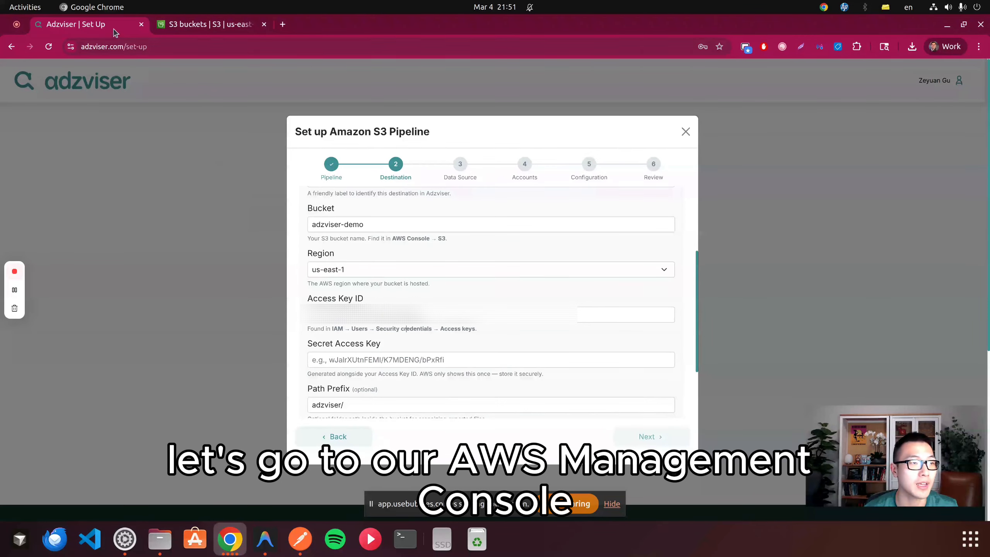
Switch to the AWS console and open the account's own security credentials in IAM
{"action": "left_click", "coordinate": [215, 28]}
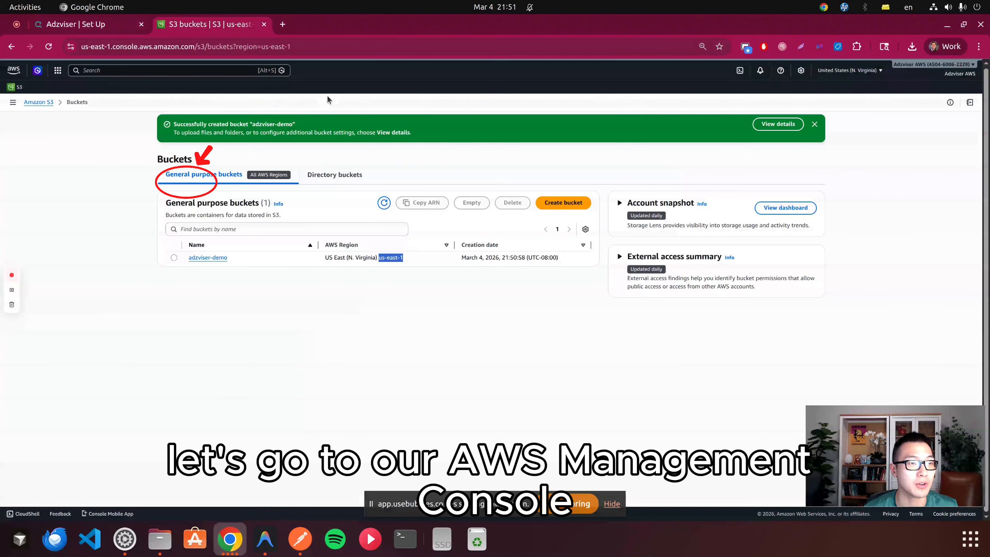
{"action": "left_click", "coordinate": [16, 72]}
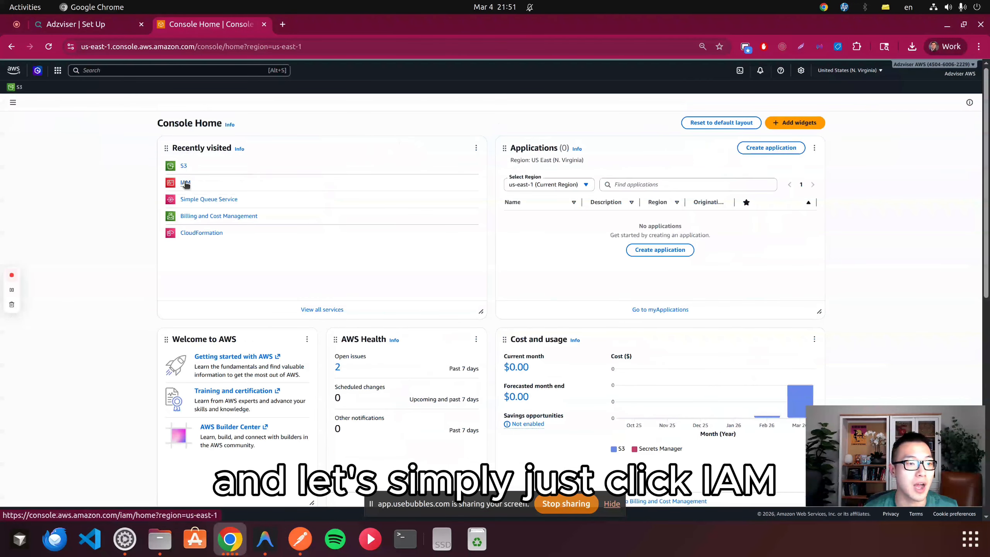
{"action": "left_click", "coordinate": [186, 183]}
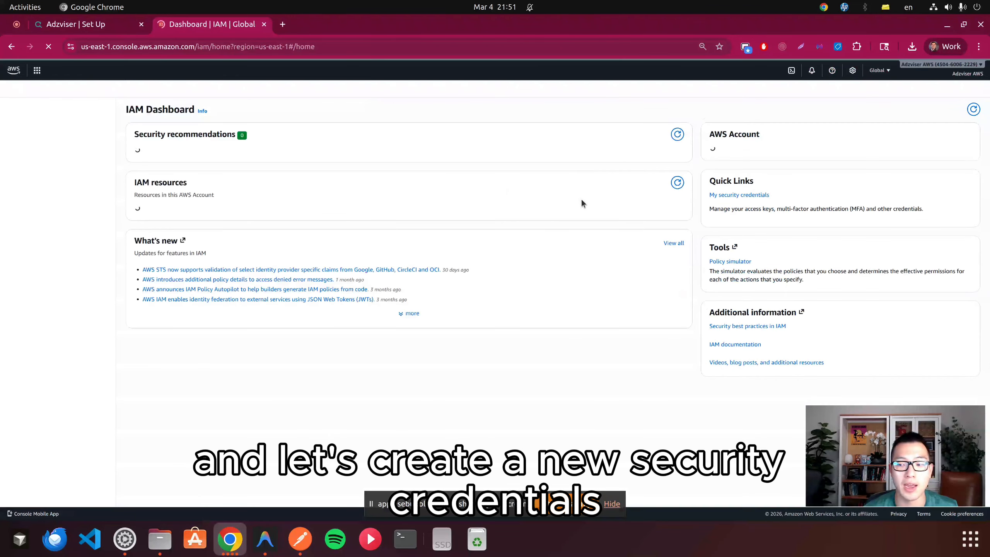
{"action": "left_click", "coordinate": [716, 263]}
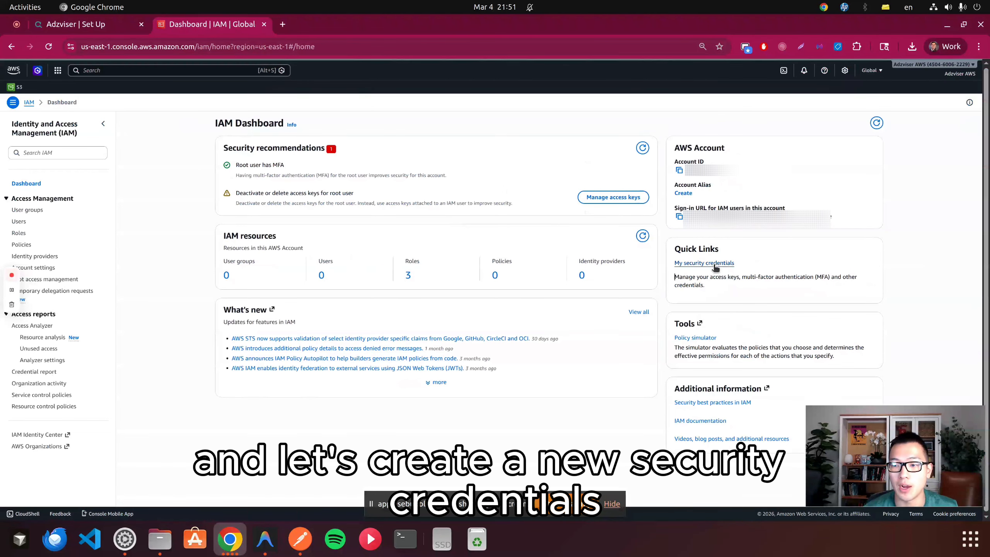
Create a new root user access key, acknowledging that a root access key is not a best practice
{"action": "scroll", "coordinate": [542, 287], "scroll_direction": "down", "scroll_amount": 2}
{"action": "left_click_drag", "start_coordinate": [220, 233], "coordinate": [330, 245]}
{"action": "left_click", "coordinate": [482, 237]}
{"action": "left_click", "coordinate": [831, 236]}
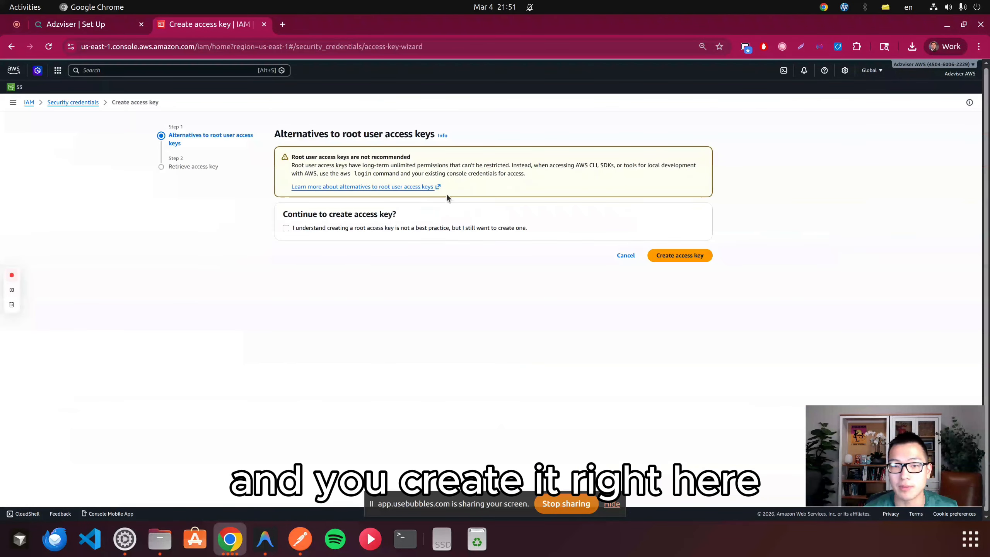
{"action": "left_click", "coordinate": [286, 228]}
{"action": "left_click", "coordinate": [680, 256]}
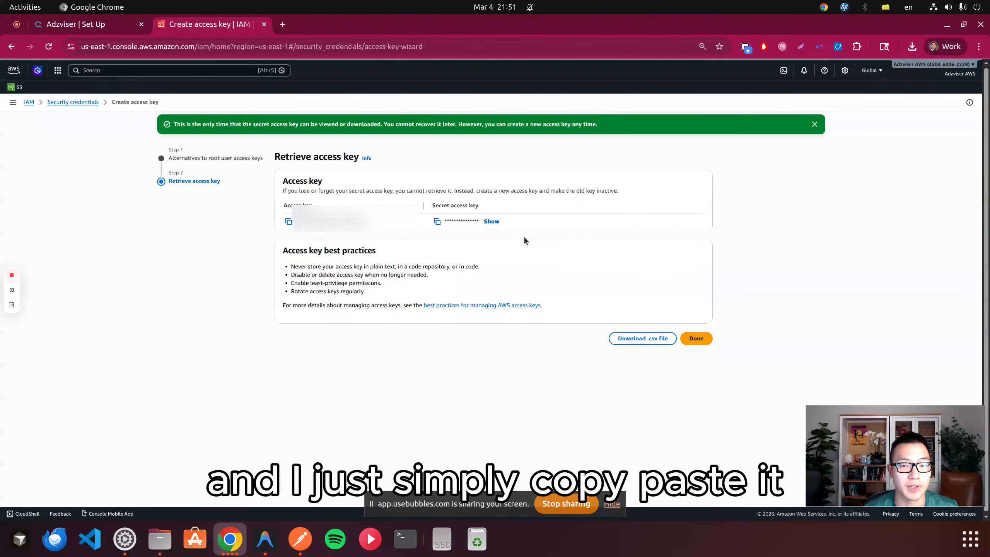
Reveal the new secret key, then copy the access key into the Adzviser destination's Access Key ID field
{"action": "left_click", "coordinate": [491, 222]}
{"action": "double_click", "coordinate": [331, 221]}
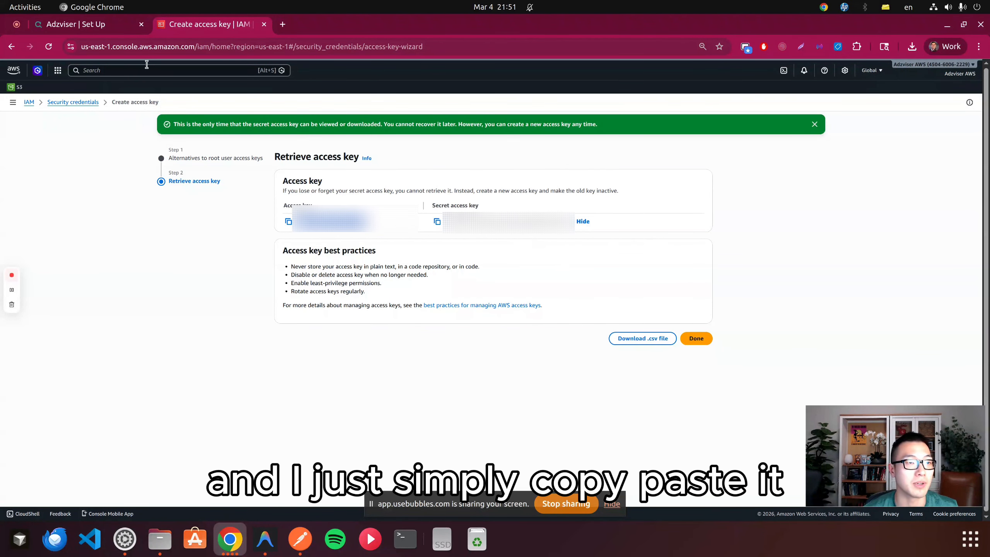
{"action": "key", "text": "ctrl+c"}
{"action": "left_click", "coordinate": [88, 27]}
{"action": "left_click", "coordinate": [386, 315]}
{"action": "key", "text": "ctrl+v"}
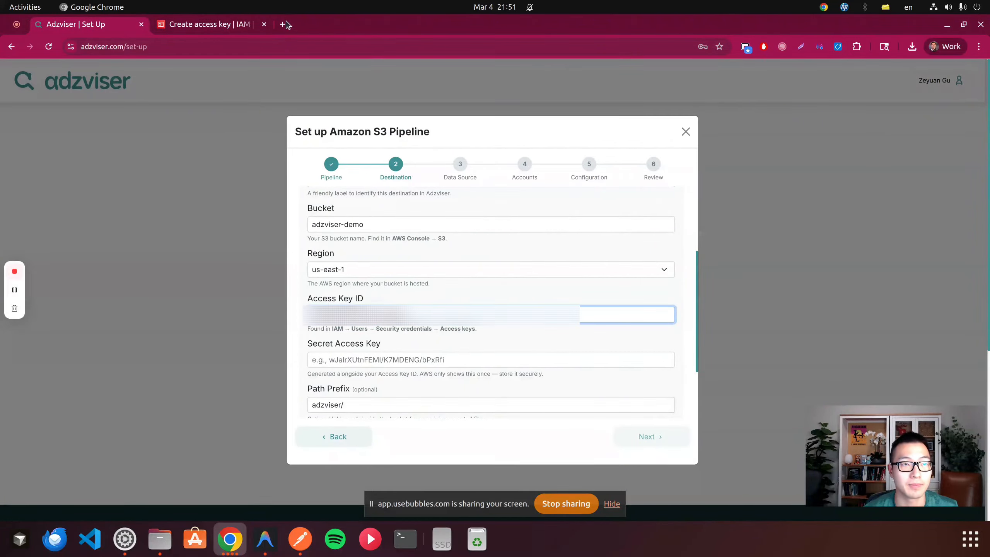
Copy the secret access key from AWS and paste it into the Adzviser destination's Secret Access Key field
{"action": "left_click", "coordinate": [228, 25]}
{"action": "left_click", "coordinate": [436, 221]}
{"action": "left_click", "coordinate": [88, 25]}
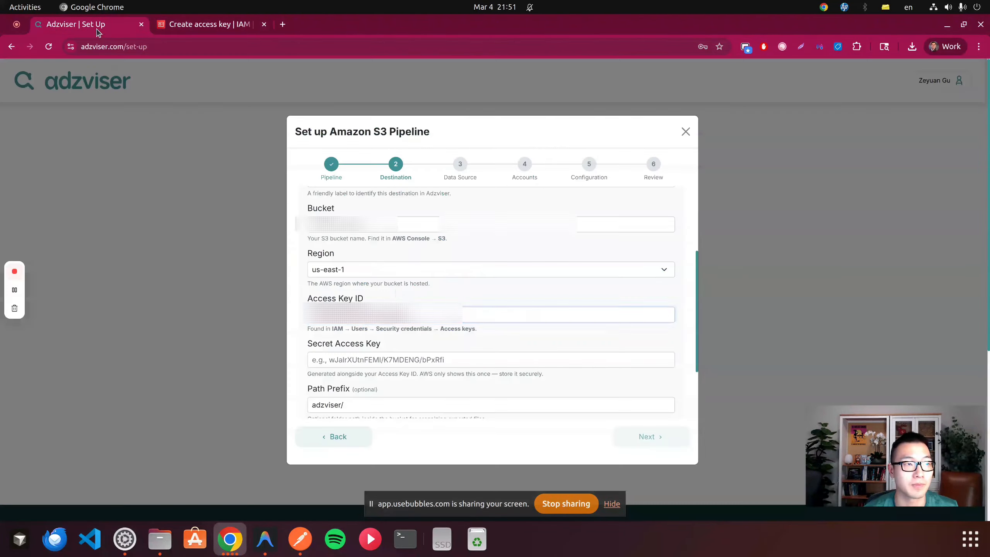
{"action": "left_click", "coordinate": [487, 359]}
{"action": "key", "text": "ctrl+v"}
Clear the destination's optional path prefix
{"action": "scroll", "coordinate": [487, 361], "scroll_direction": "down", "scroll_amount": 2}
{"action": "triple_click", "coordinate": [364, 317]}
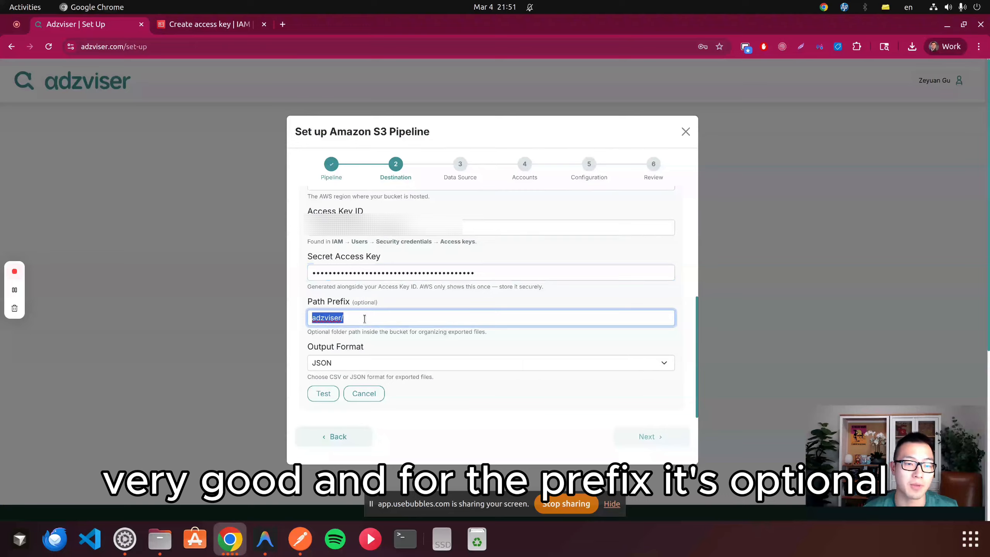
{"action": "key", "text": "BackSpace"}
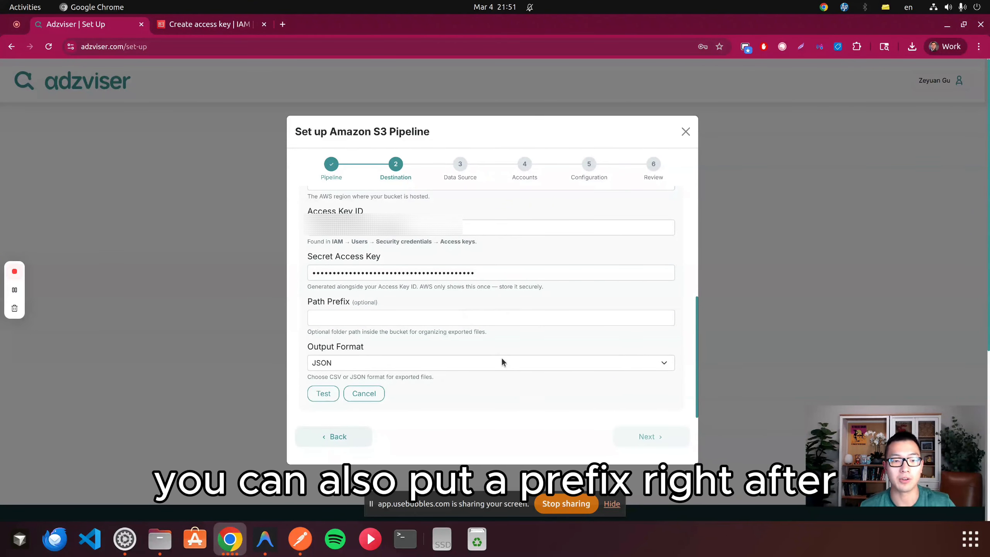
Set the S3 destination's output format to CSV
{"action": "scroll", "coordinate": [501, 358], "scroll_direction": "up", "scroll_amount": 3}
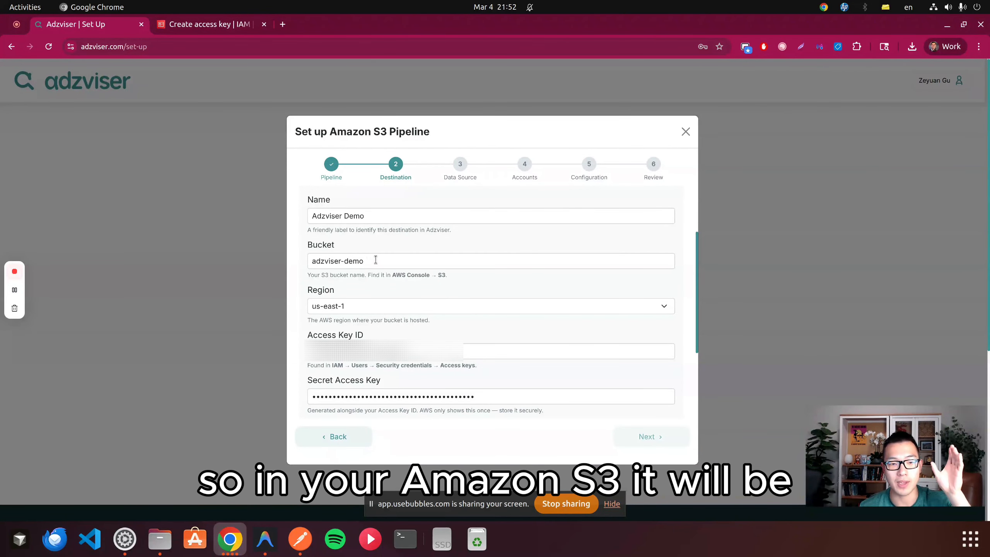
{"action": "scroll", "coordinate": [370, 319], "scroll_direction": "down", "scroll_amount": 3}
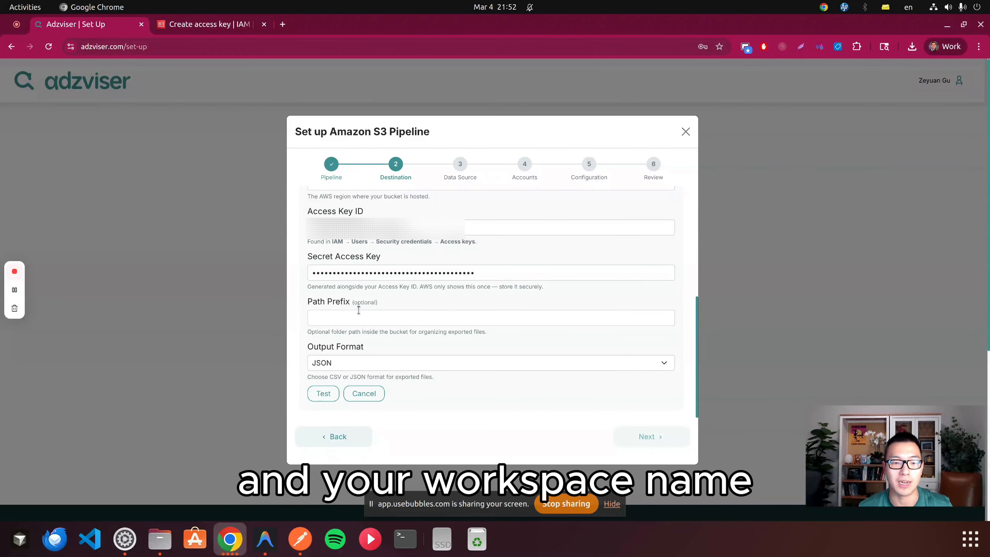
{"action": "left_click", "coordinate": [384, 365]}
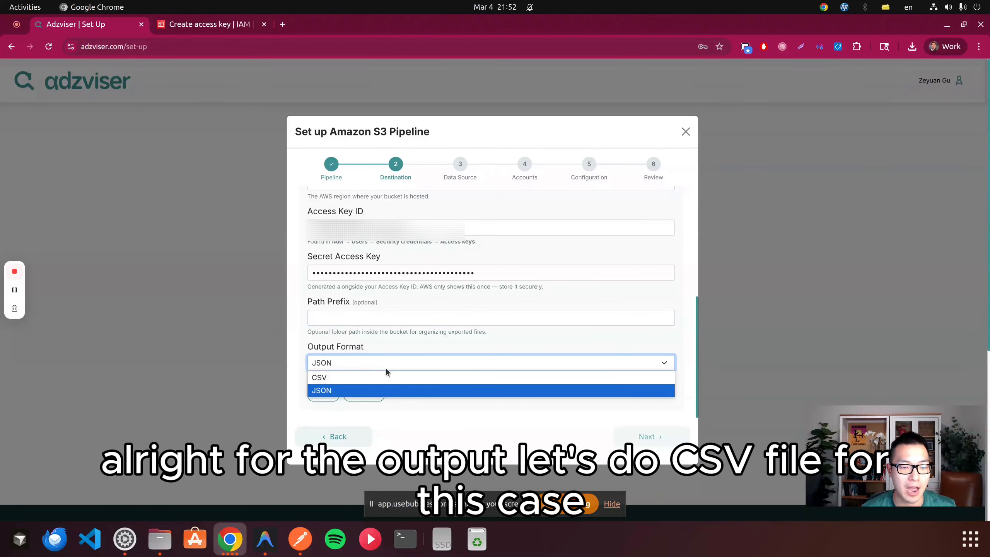
{"action": "left_click", "coordinate": [373, 378]}
{"action": "left_click", "coordinate": [374, 368]}
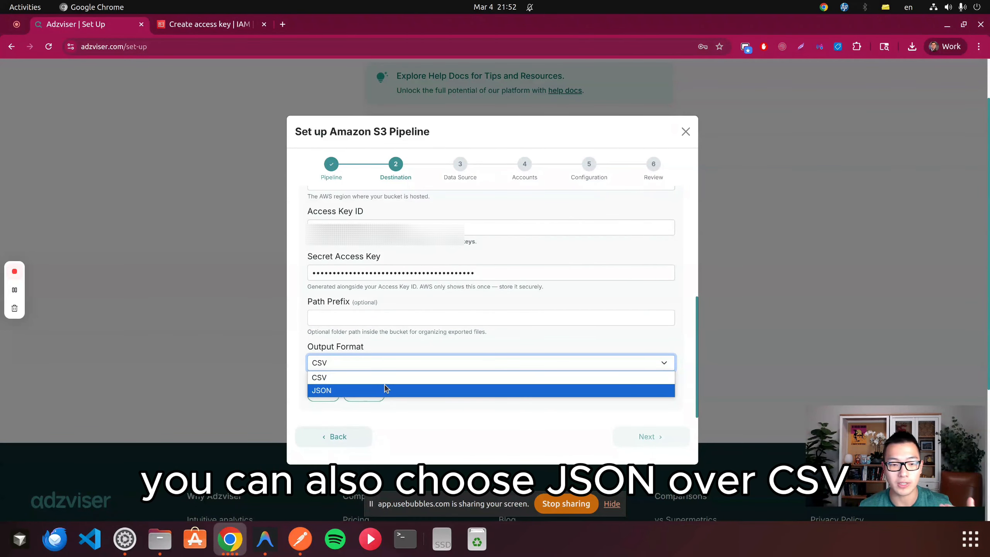
{"action": "left_click", "coordinate": [376, 377]}
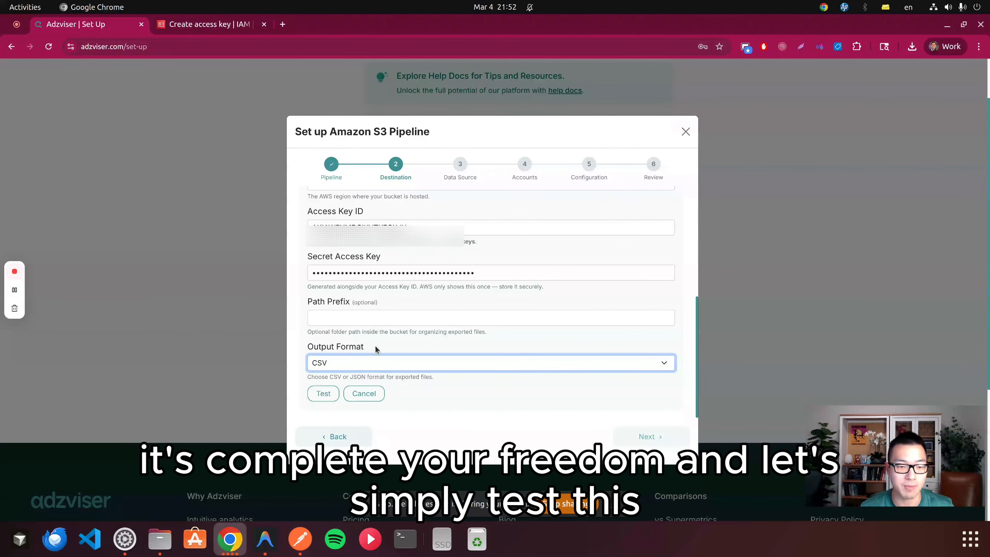
Test the S3 connection with the entered settings and save the Adzviser Demo destination
{"action": "left_click", "coordinate": [324, 393]}
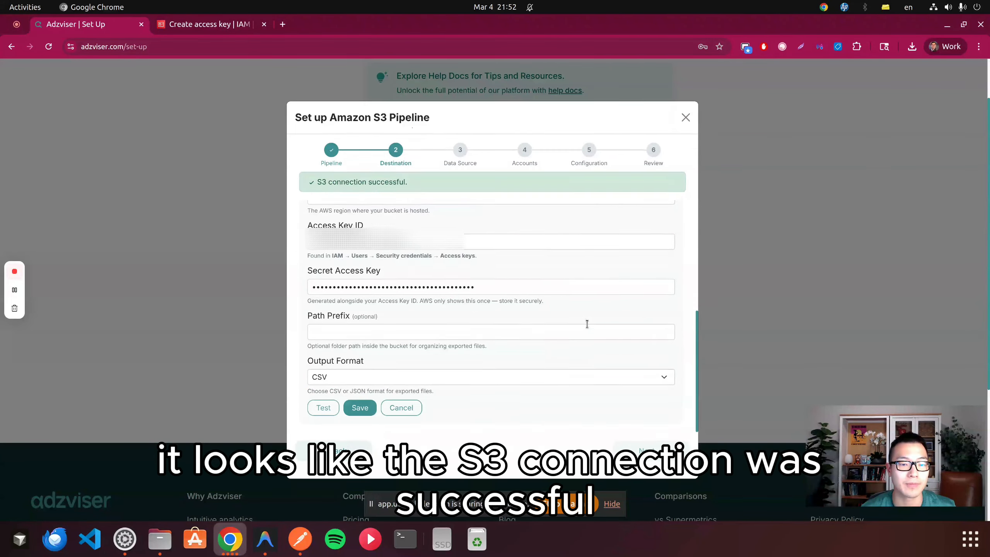
{"action": "left_click_drag", "start_coordinate": [334, 185], "coordinate": [327, 185]}
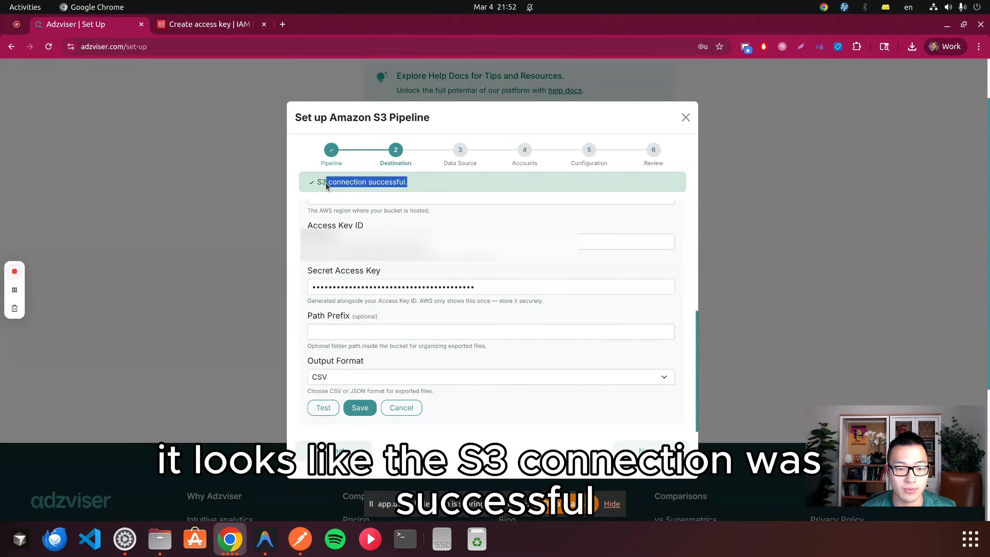
{"action": "left_click", "coordinate": [358, 408]}
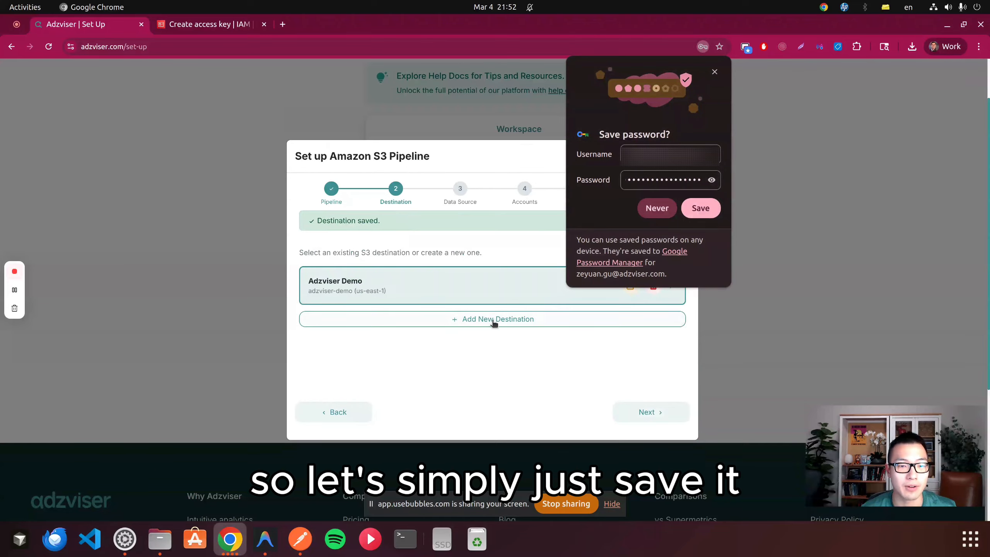
{"action": "left_click", "coordinate": [683, 214]}
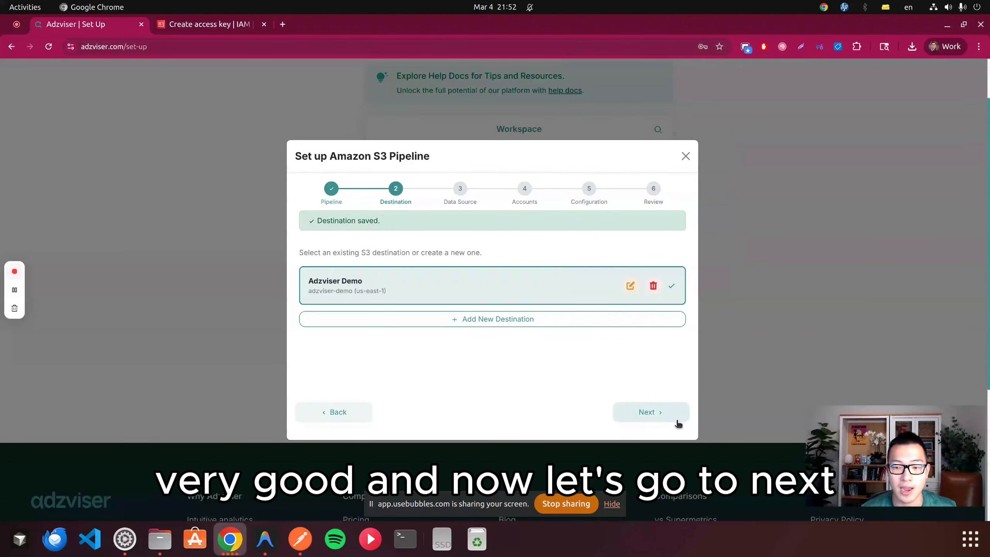
Continue with the saved destination and choose Google Ads as the pipeline's data source
{"action": "left_click", "coordinate": [643, 414]}
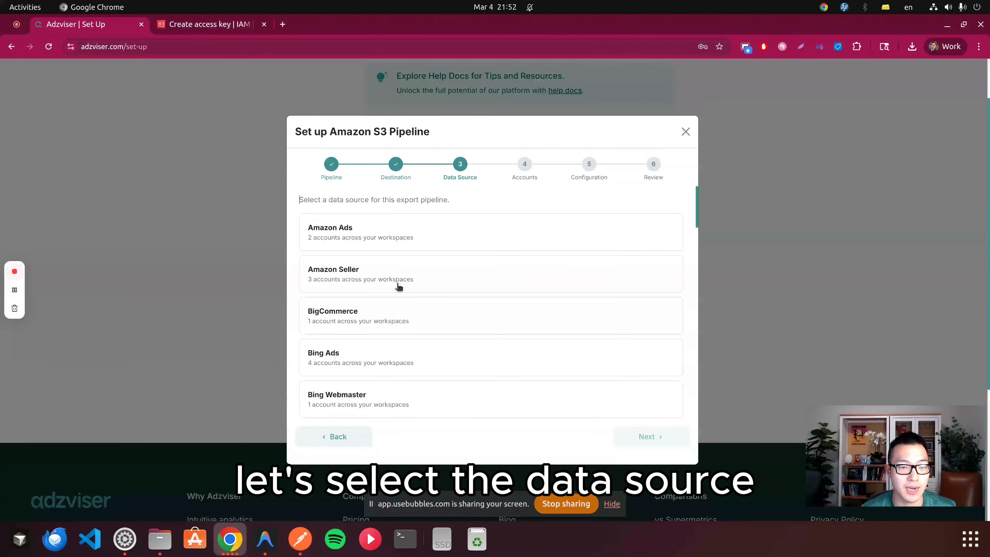
{"action": "scroll", "coordinate": [400, 285], "scroll_direction": "down", "scroll_amount": 8}
{"action": "left_click", "coordinate": [346, 236]}
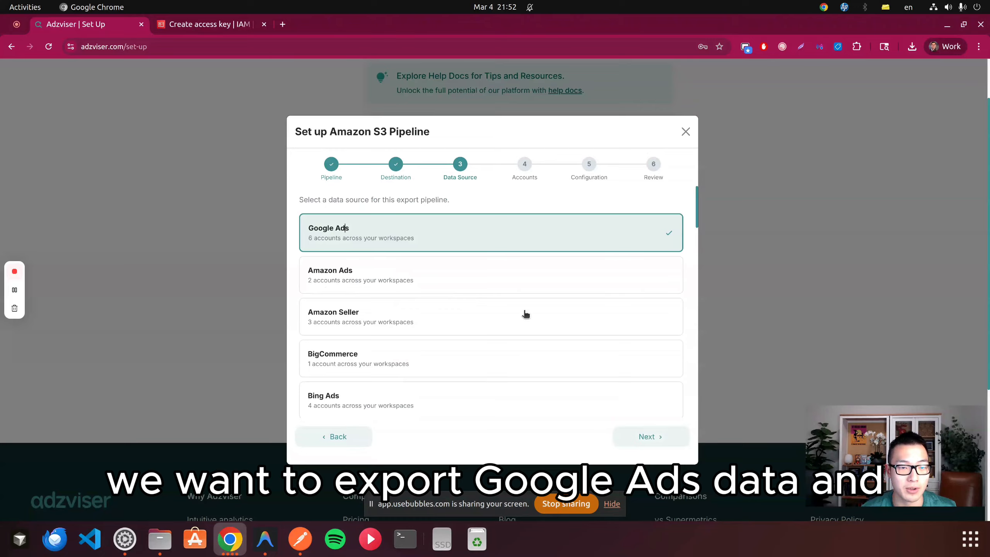
{"action": "left_click", "coordinate": [653, 438]}
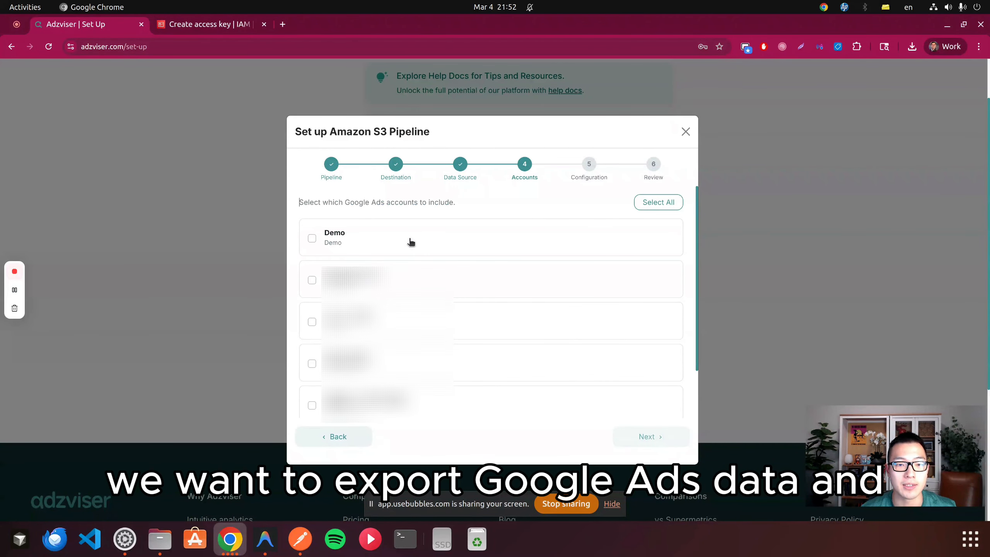
Include only the Demo account from the Google Ads accounts and continue to the configuration
{"action": "scroll", "coordinate": [409, 243], "scroll_direction": "down", "scroll_amount": 3}
{"action": "scroll", "coordinate": [414, 249], "scroll_direction": "up", "scroll_amount": 3}
{"action": "left_click", "coordinate": [347, 238]}
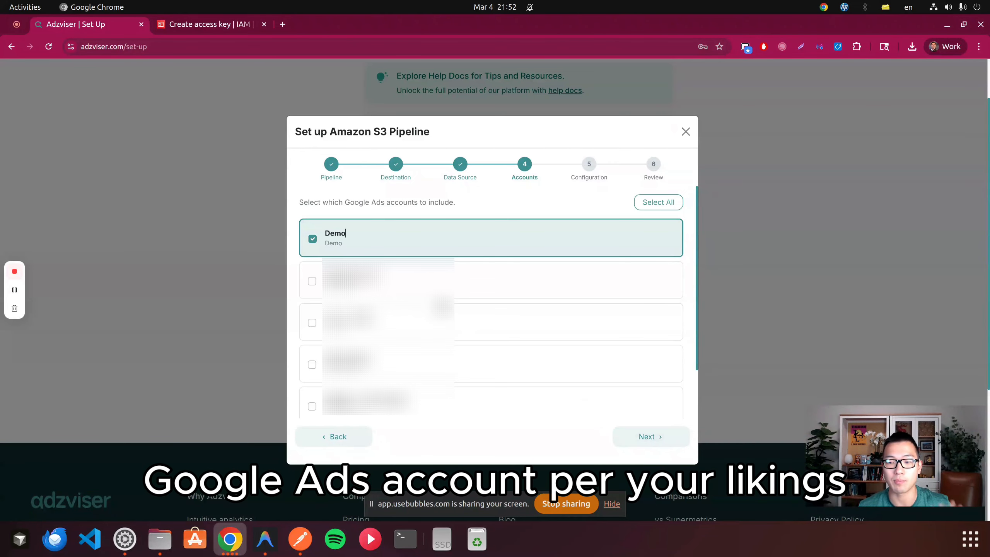
{"action": "left_click", "coordinate": [651, 202]}
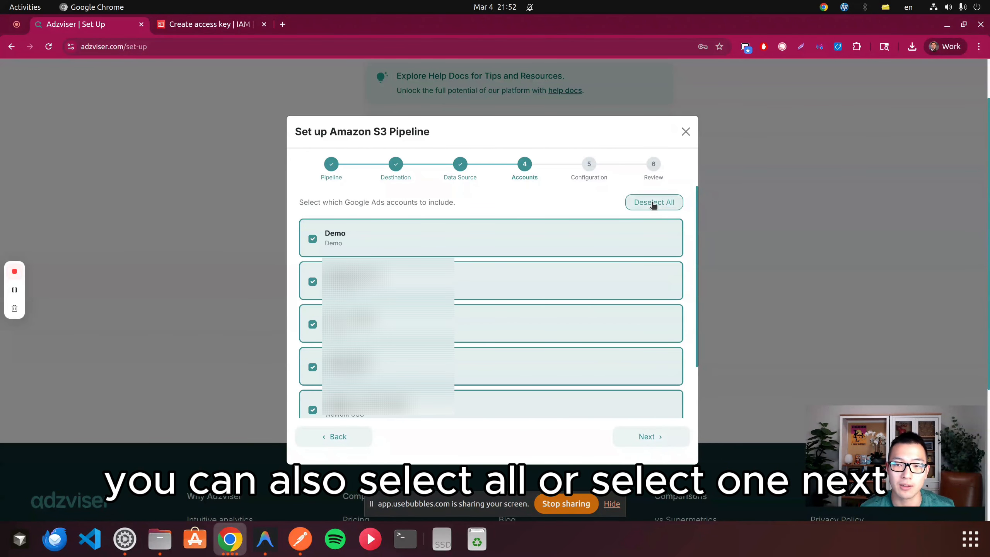
{"action": "left_click", "coordinate": [653, 203]}
{"action": "left_click", "coordinate": [479, 239]}
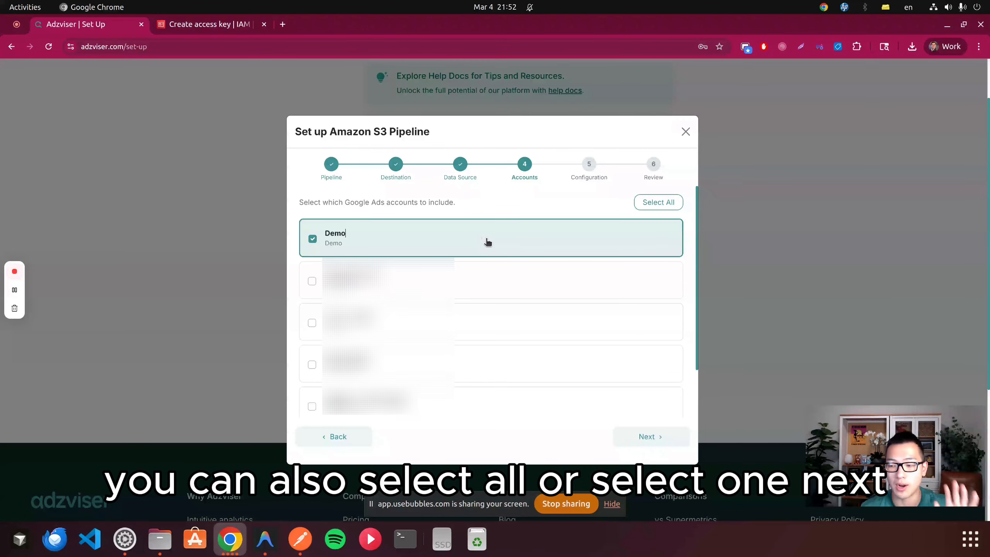
{"action": "left_click", "coordinate": [640, 446]}
Add Cost, Impressions and Clicks as the export's metrics
{"action": "left_click", "coordinate": [438, 230]}
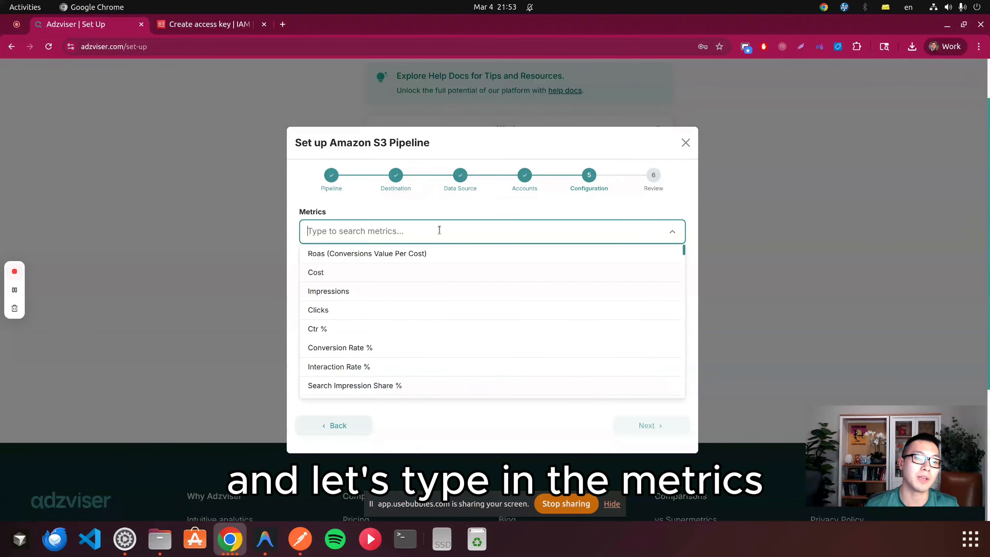
{"action": "left_click", "coordinate": [421, 272]}
{"action": "left_click", "coordinate": [425, 277]}
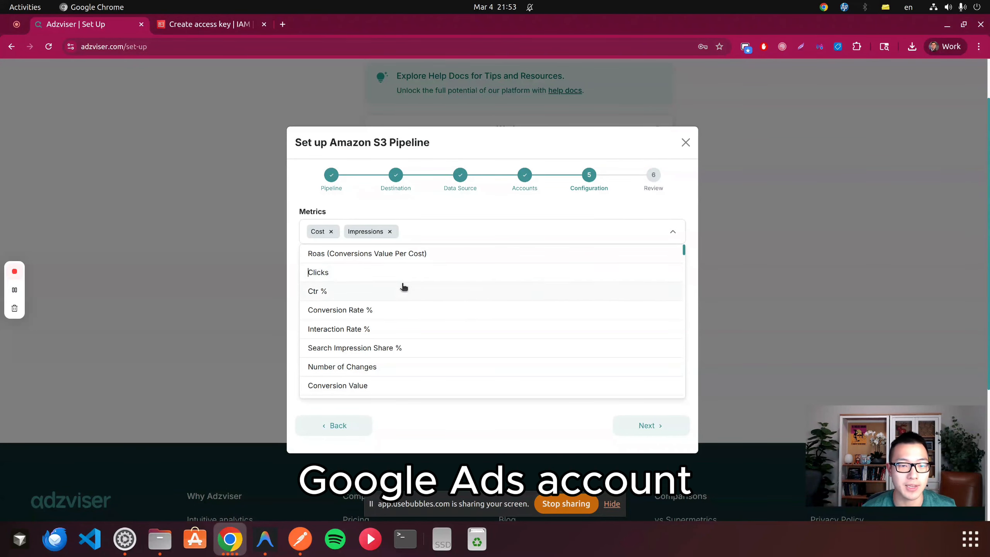
{"action": "left_click", "coordinate": [395, 275]}
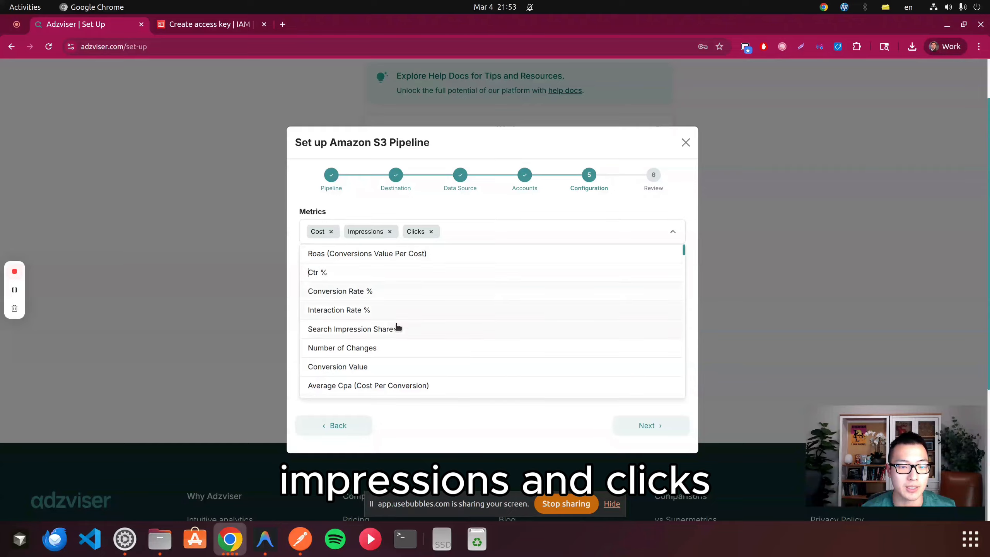
{"action": "left_click", "coordinate": [456, 210]}
Add Account ID, Campaign ID, Account Name and Campaign Name as the export's breakdowns
{"action": "left_click", "coordinate": [407, 289]}
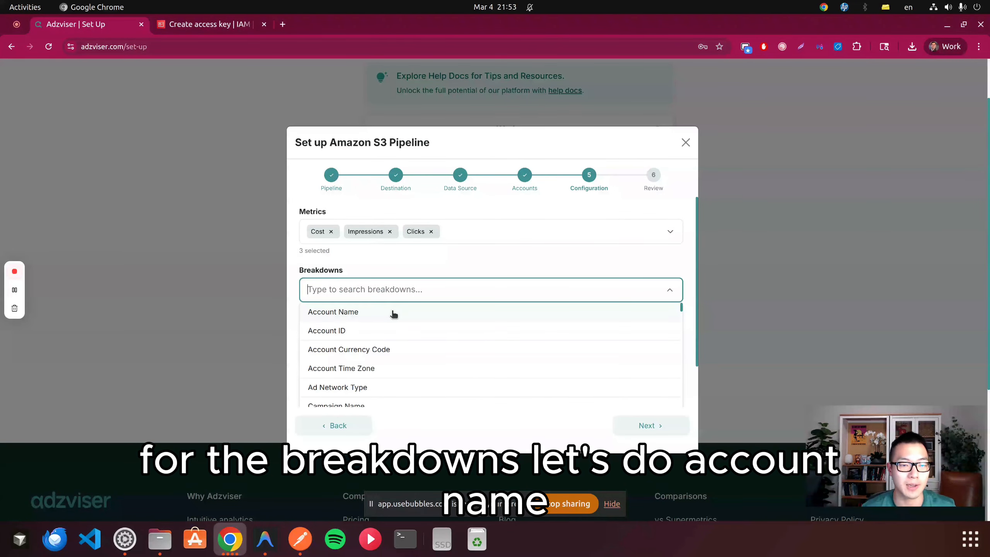
{"action": "left_click", "coordinate": [385, 331]}
{"action": "scroll", "coordinate": [390, 331], "scroll_direction": "down", "scroll_amount": 2}
{"action": "left_click", "coordinate": [386, 344]}
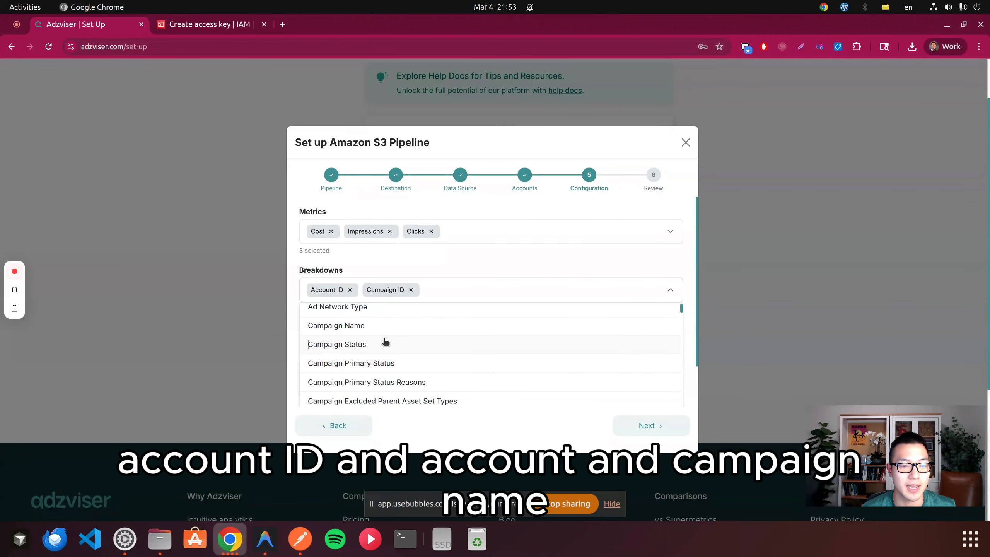
{"action": "scroll", "coordinate": [385, 341], "scroll_direction": "up", "scroll_amount": 2}
{"action": "left_click", "coordinate": [370, 314]}
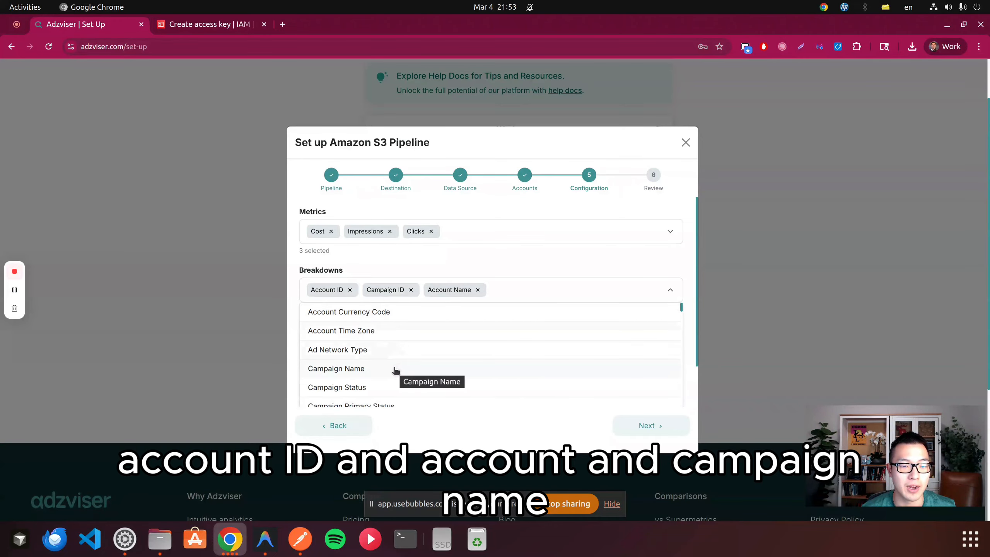
{"action": "left_click", "coordinate": [395, 368]}
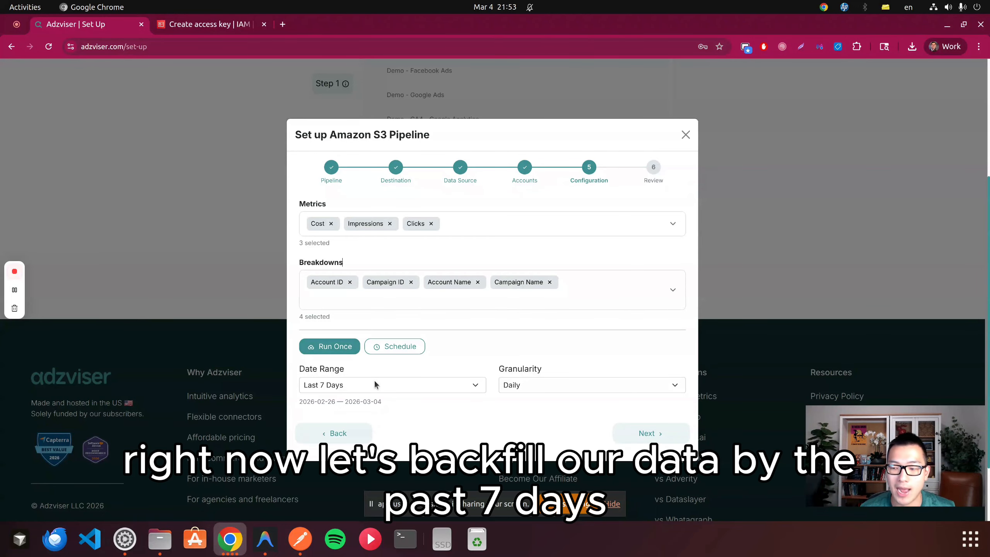
Examine the frequency options for scheduled exports and return the pipeline to Run Once
{"action": "left_click", "coordinate": [396, 347]}
{"action": "scroll", "coordinate": [390, 359], "scroll_direction": "down", "scroll_amount": 1}
{"action": "left_click", "coordinate": [381, 353]}
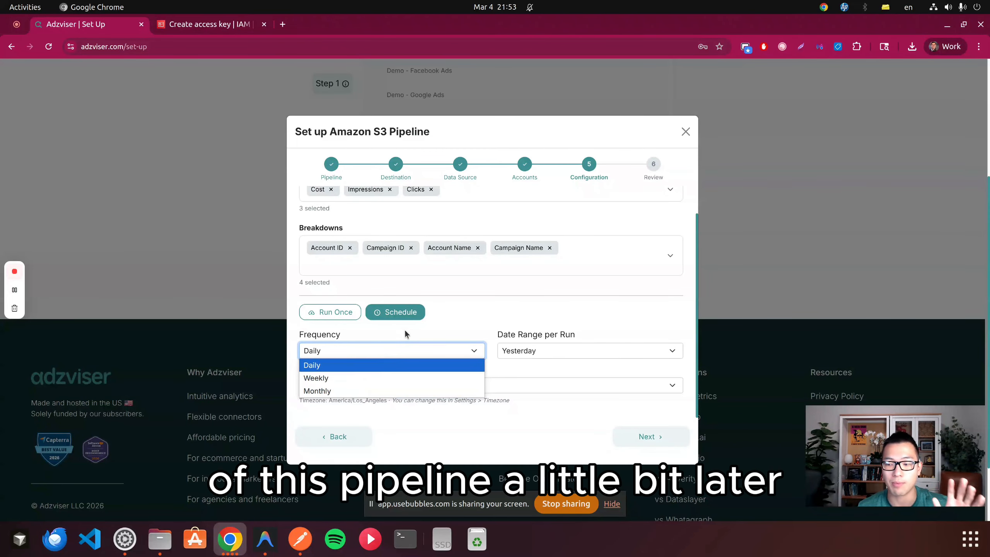
{"action": "left_click", "coordinate": [342, 313]}
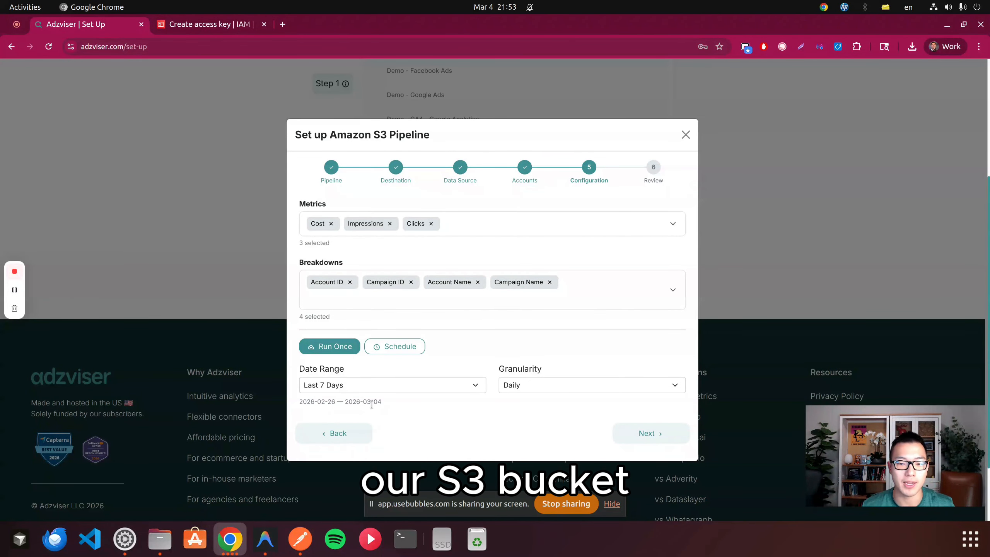
Try a Last X Days date range with 14 and 100 days
{"action": "left_click", "coordinate": [332, 384]}
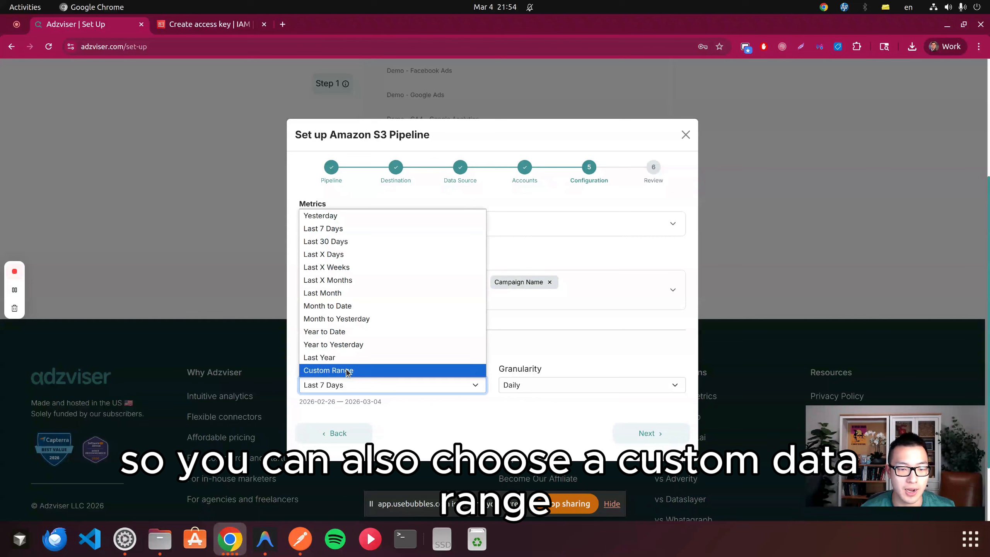
{"action": "left_click", "coordinate": [356, 256]}
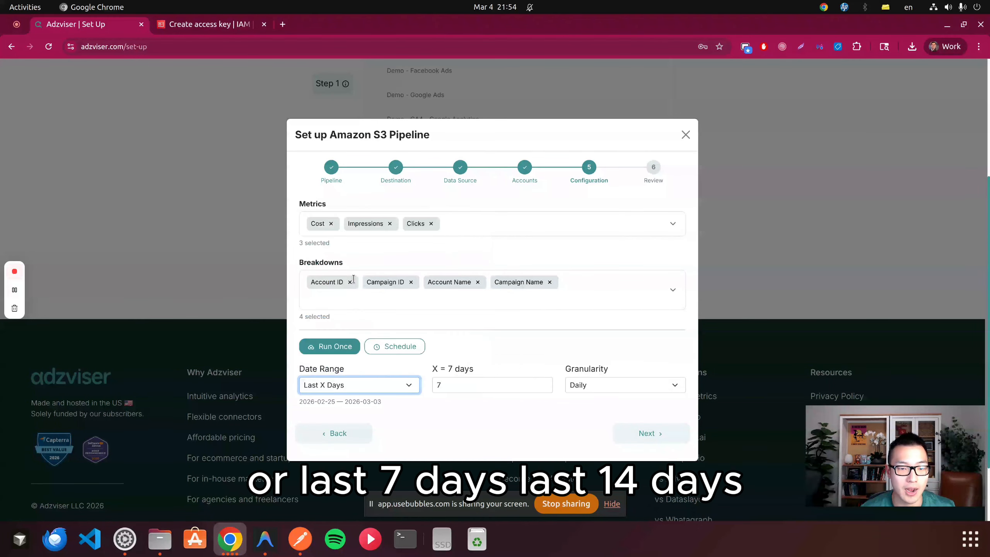
{"action": "left_click", "coordinate": [461, 387]}
{"action": "key", "text": "BackSpace"}
{"action": "type", "text": "14"}
{"action": "key", "text": "BackSpace"}
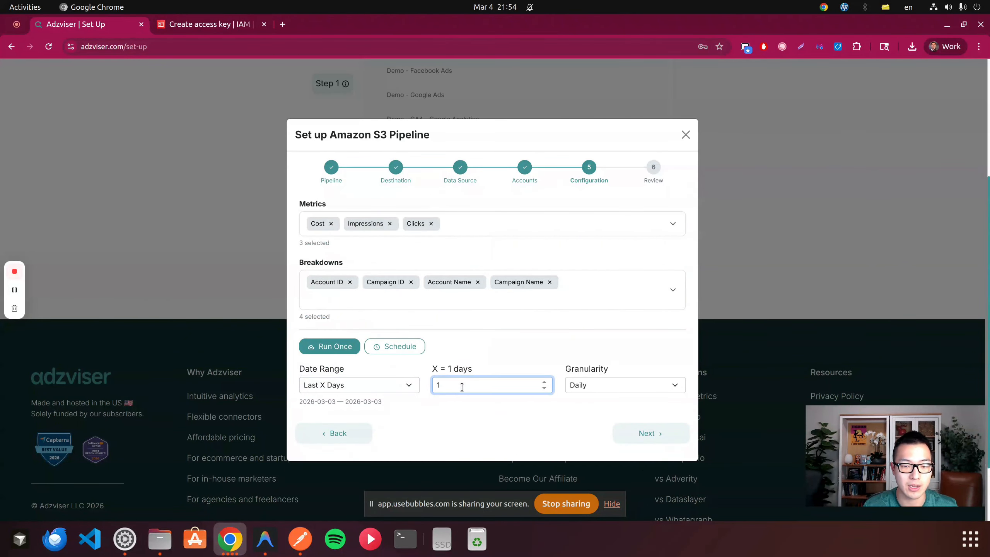
{"action": "type", "text": "4"}
{"action": "key", "text": "BackSpace"}
{"action": "type", "text": "00"}
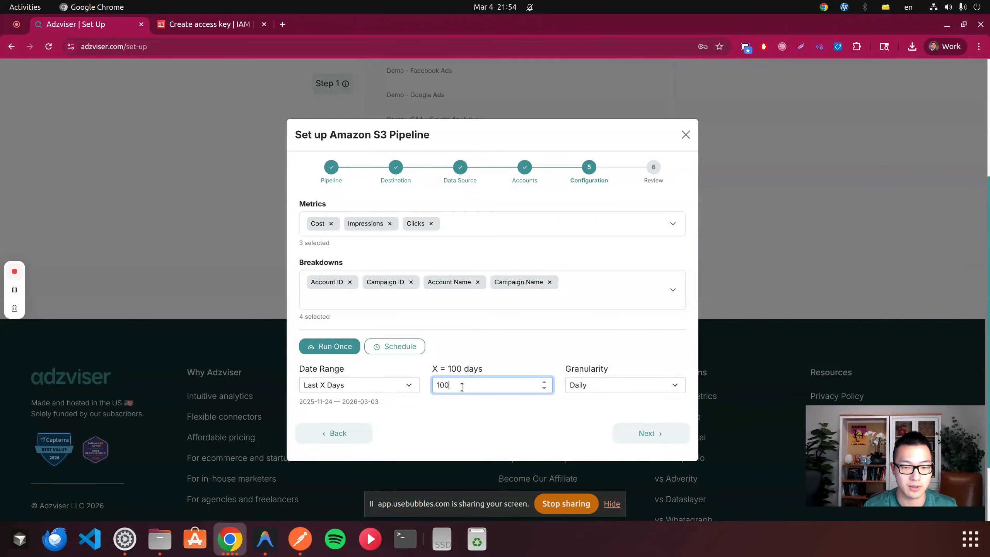
{"action": "key", "text": "BackSpace"}
{"action": "key", "text": "BackSpace"}
Set the export's date range to Last 7 Days and continue to the review
{"action": "left_click", "coordinate": [375, 388]}
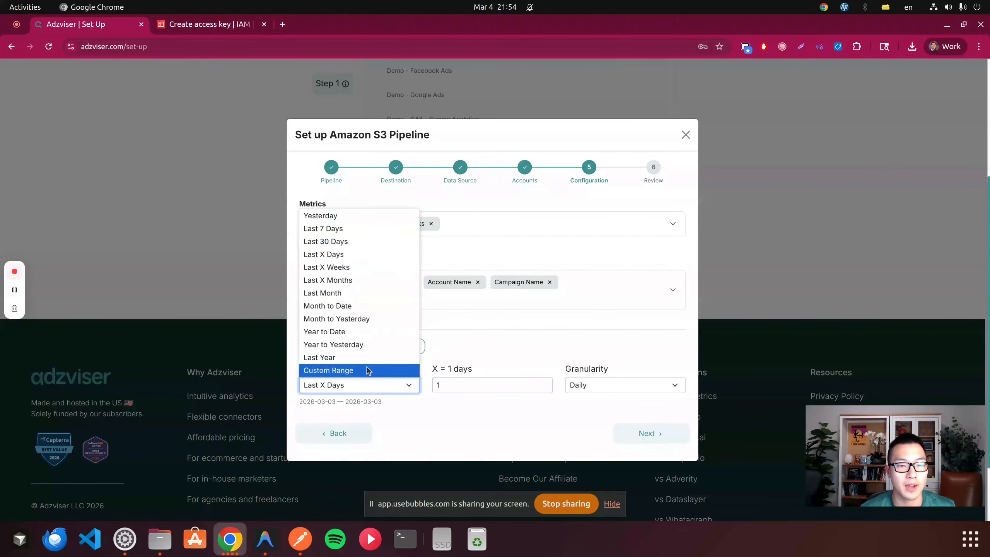
{"action": "left_click", "coordinate": [332, 228]}
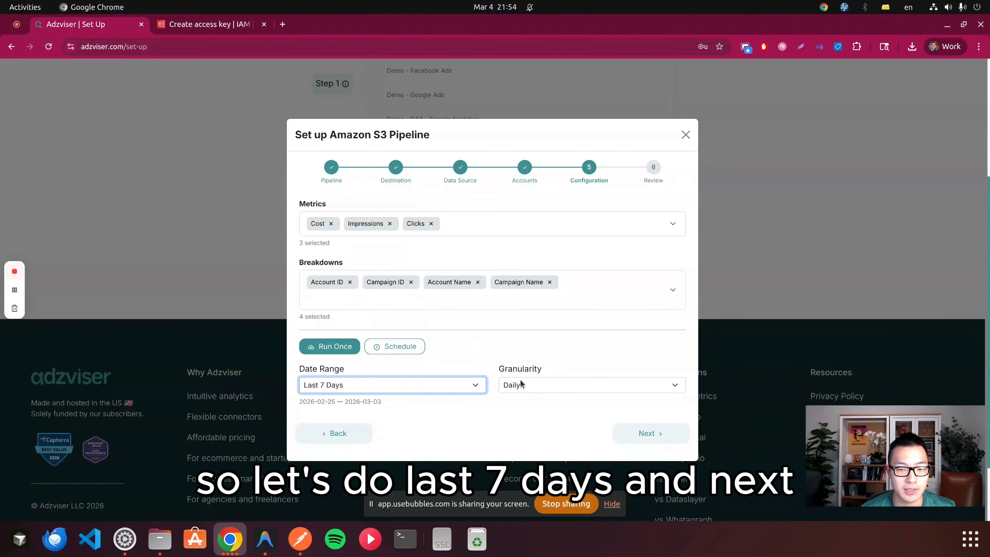
{"action": "left_click", "coordinate": [657, 433]}
Preview the export data and check its rows against the configuration summary
{"action": "left_click", "coordinate": [633, 424]}
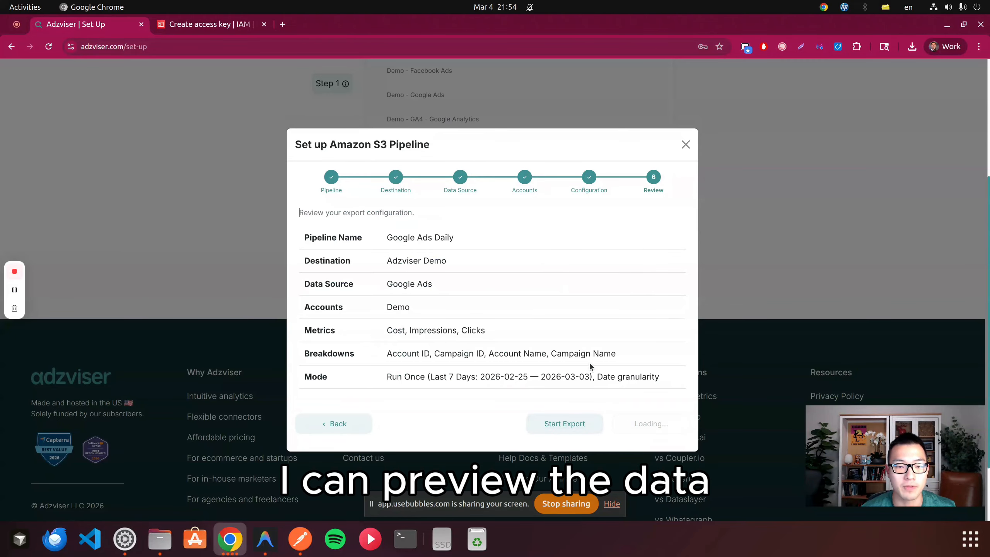
{"action": "scroll", "coordinate": [578, 327], "scroll_direction": "down", "scroll_amount": 5}
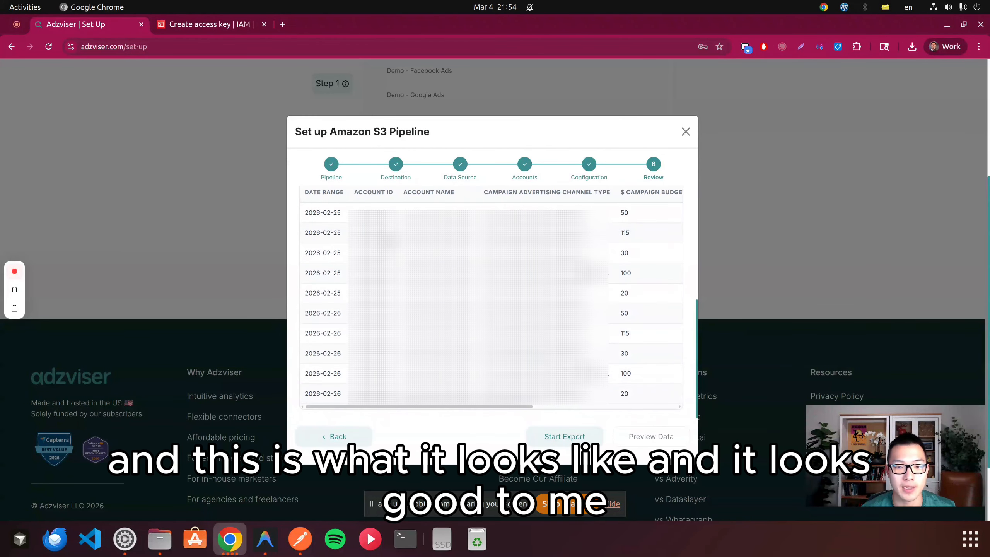
{"action": "left_click_drag", "start_coordinate": [617, 233], "coordinate": [613, 358]}
{"action": "scroll", "coordinate": [613, 358], "scroll_direction": "up", "scroll_amount": 10}
{"action": "scroll", "coordinate": [532, 355], "scroll_direction": "down", "scroll_amount": 3}
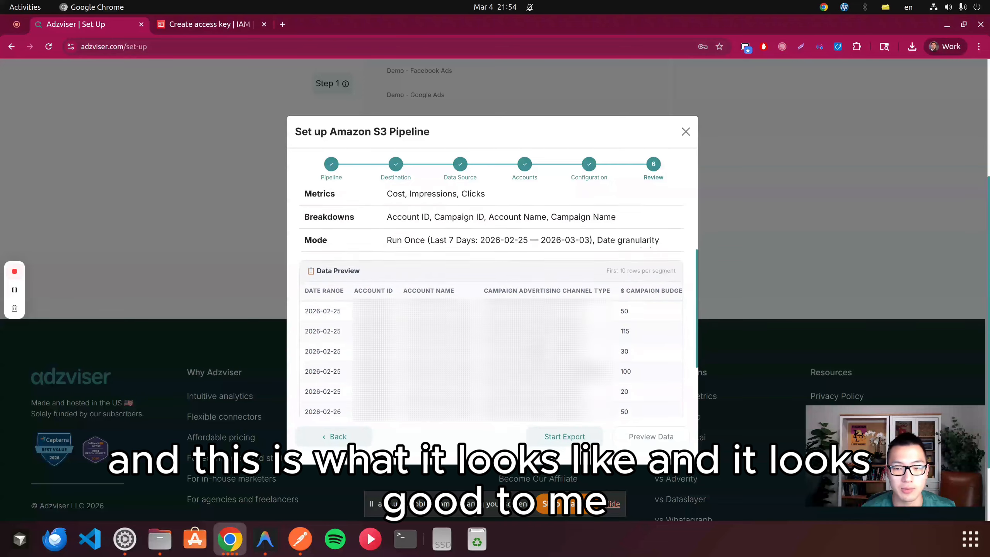
{"action": "scroll", "coordinate": [547, 359], "scroll_direction": "up", "scroll_amount": 3}
Start the one-time Google Ads Daily export to the S3 bucket and check its outcome
{"action": "left_click", "coordinate": [582, 439]}
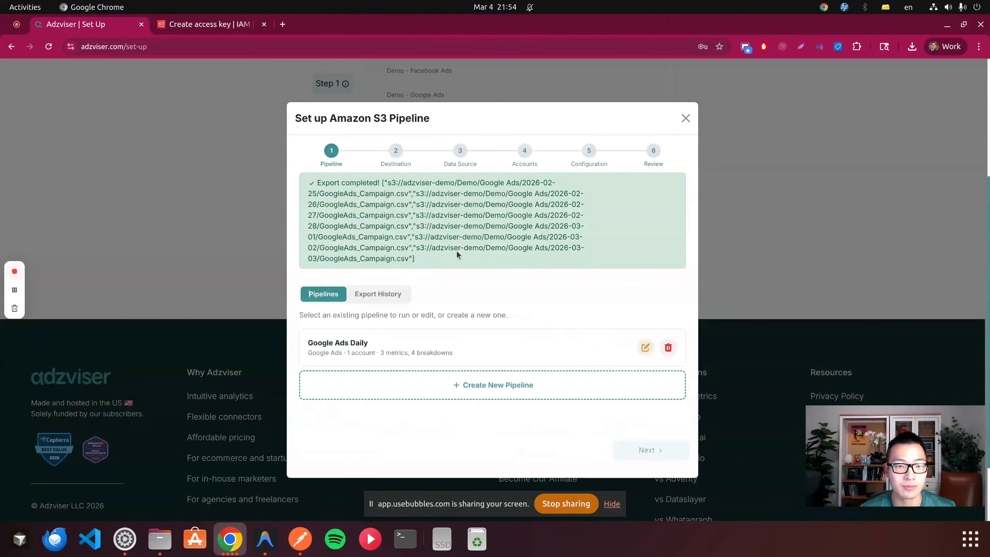
{"action": "left_click_drag", "start_coordinate": [490, 264], "coordinate": [295, 174]}
{"action": "left_click", "coordinate": [295, 173]}
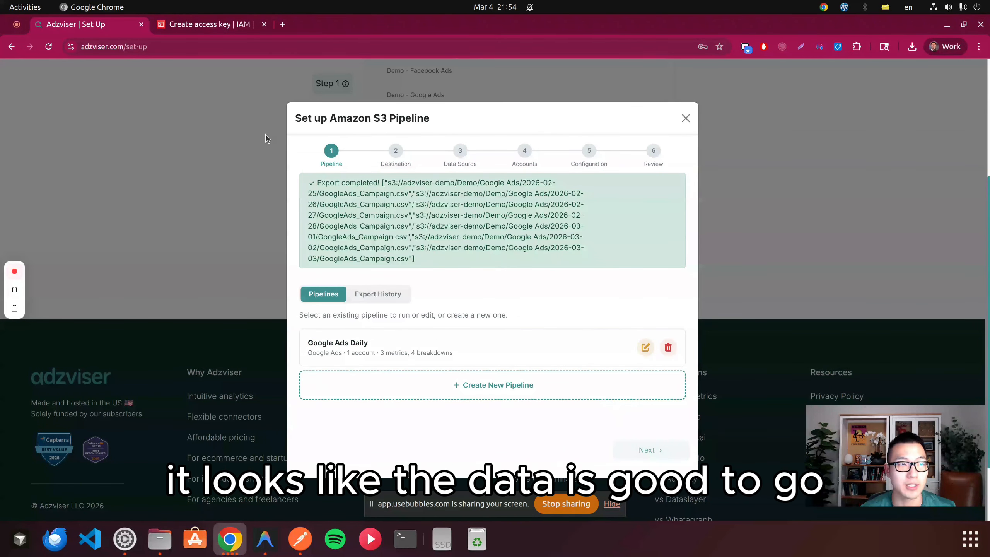
Switch to the AWS S3 console and examine the dated folders under Demo/Google Ads in the adzviser-demo bucket
{"action": "left_click", "coordinate": [184, 31]}
{"action": "left_click", "coordinate": [55, 93]}
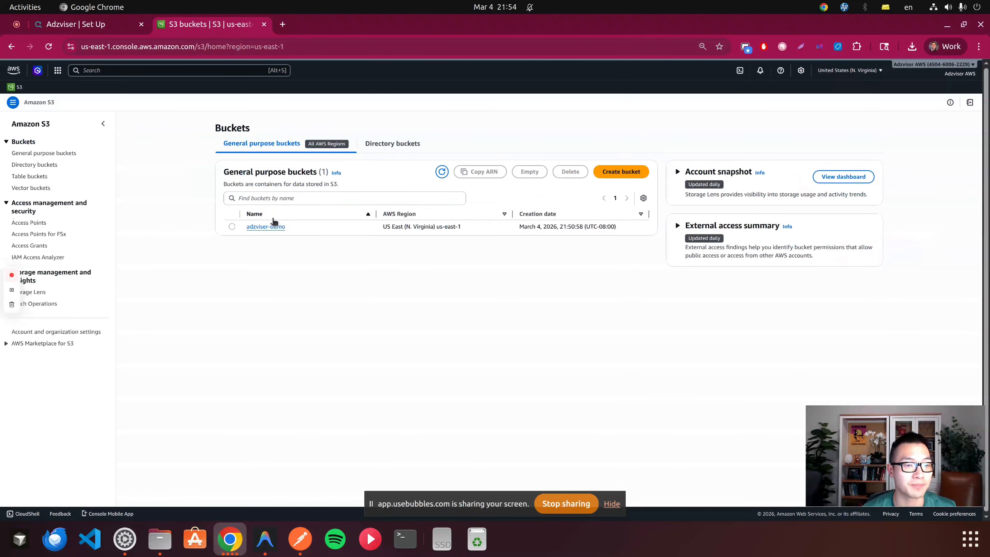
{"action": "left_click", "coordinate": [263, 227]}
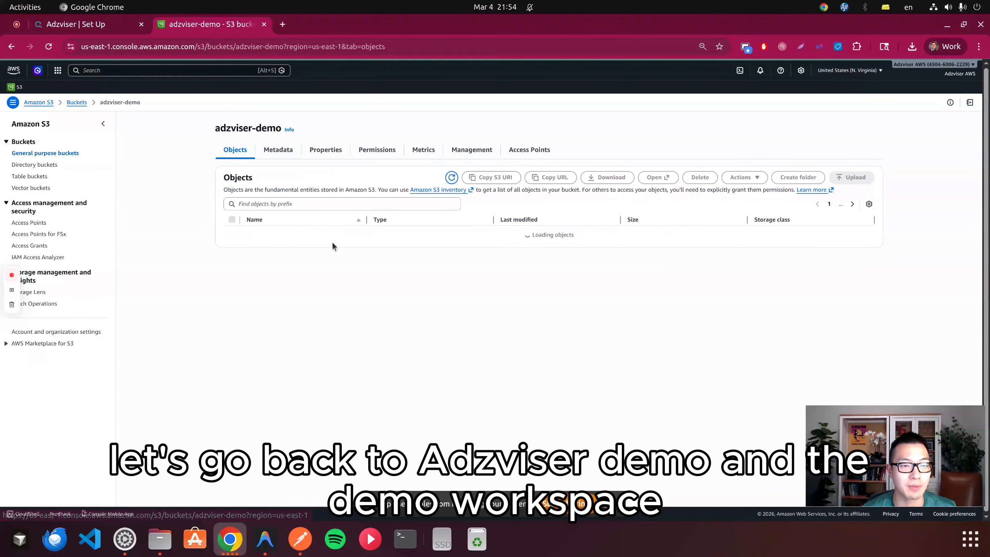
{"action": "left_click", "coordinate": [266, 232]}
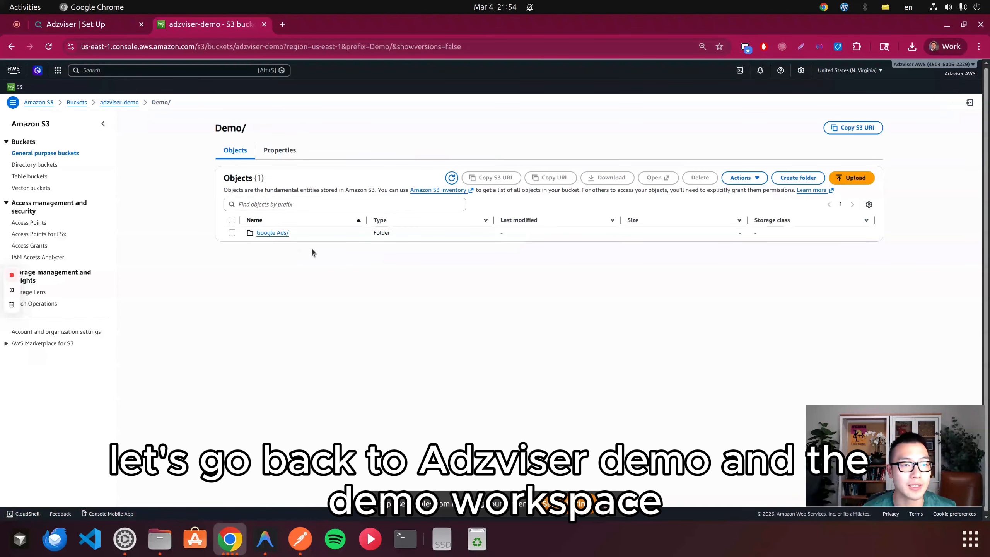
{"action": "left_click", "coordinate": [273, 232]}
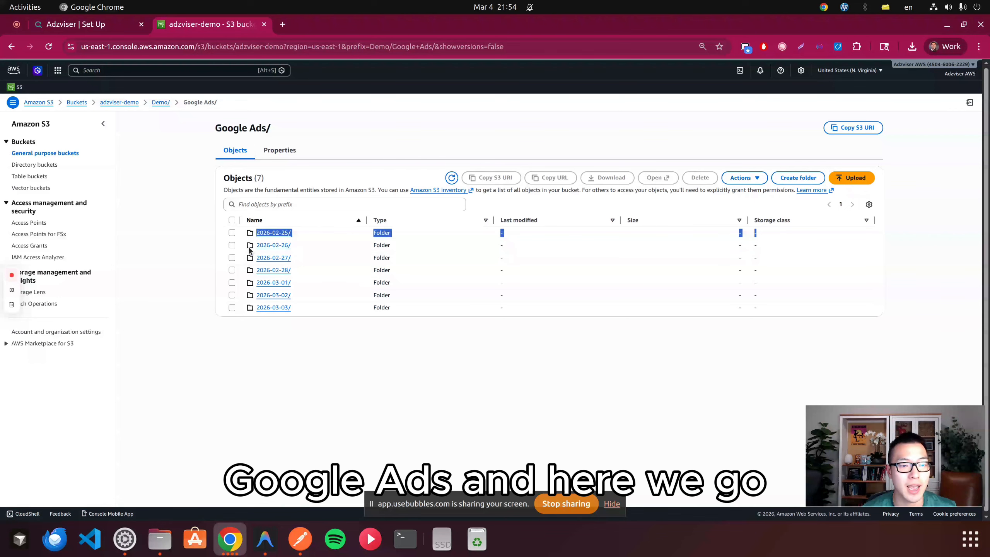
{"action": "left_click_drag", "start_coordinate": [316, 310], "coordinate": [262, 230]}
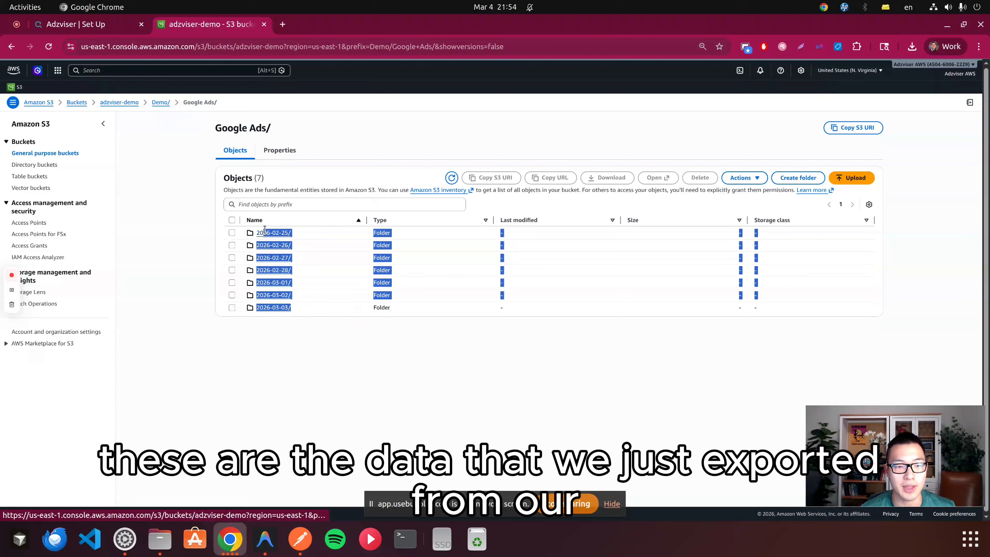
{"action": "left_click", "coordinate": [360, 149]}
Open the 2026-03-03 folder and check the last modified time of GoogleAds_Campaign.csv
{"action": "left_click", "coordinate": [282, 308]}
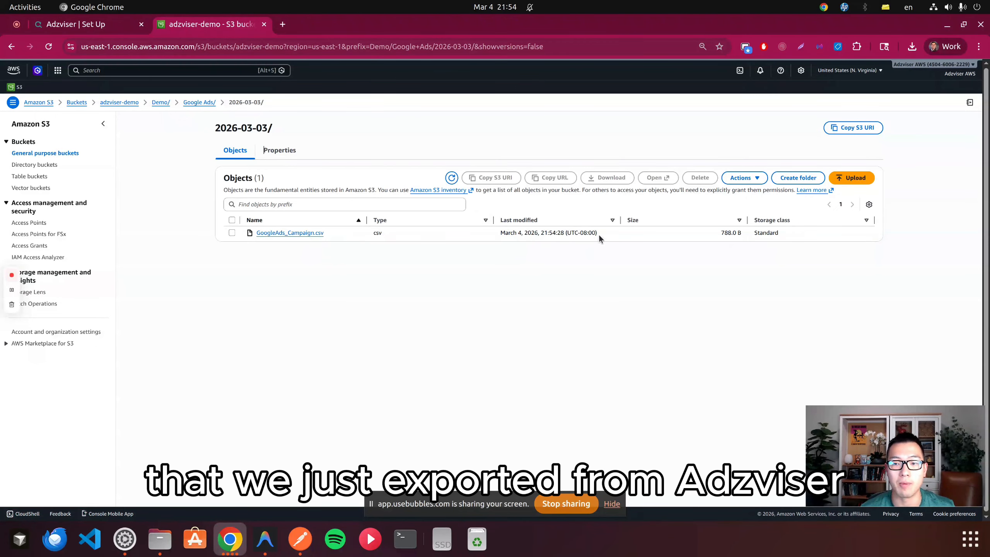
{"action": "left_click_drag", "start_coordinate": [599, 234], "coordinate": [518, 234]}
{"action": "double_click", "coordinate": [519, 233]}
Switch back to Adzviser and open the Google Ads Daily pipeline for editing at its configuration stage
{"action": "left_click", "coordinate": [104, 24]}
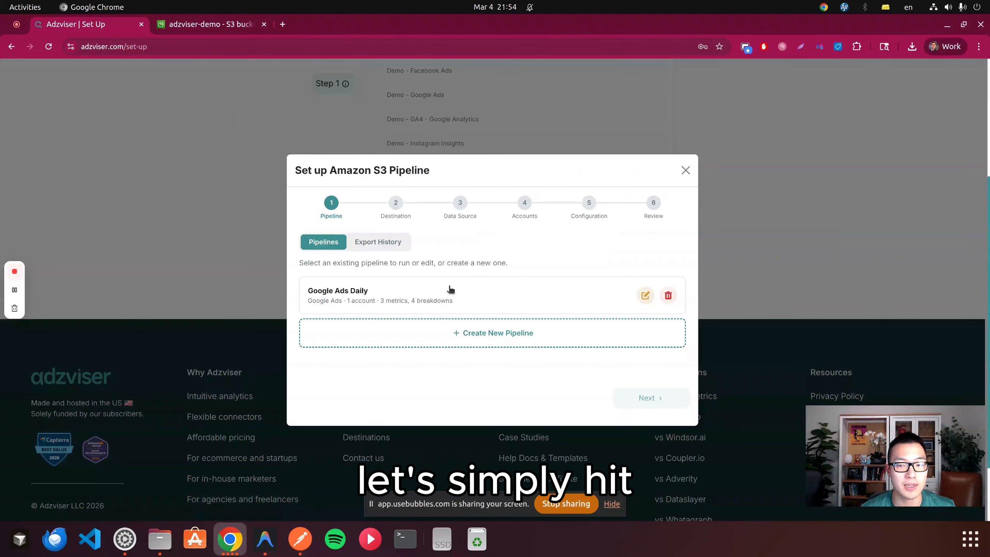
{"action": "left_click", "coordinate": [645, 295]}
{"action": "left_click", "coordinate": [647, 398]}
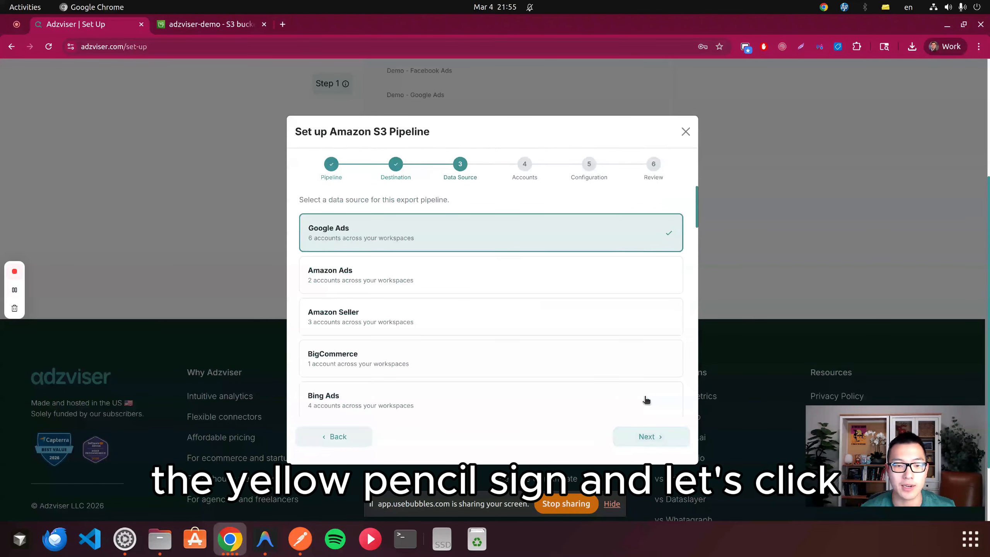
{"action": "left_click", "coordinate": [648, 437]}
{"action": "left_click", "coordinate": [651, 440]}
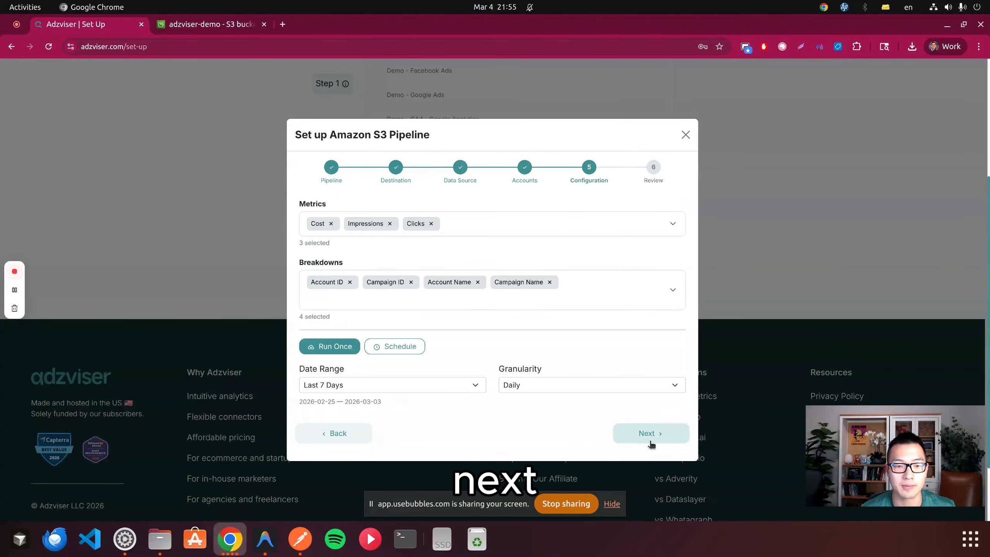
Schedule the Google Ads Daily pipeline to run daily at 6 AM with yesterday's data, and save the schedule
{"action": "left_click", "coordinate": [411, 353]}
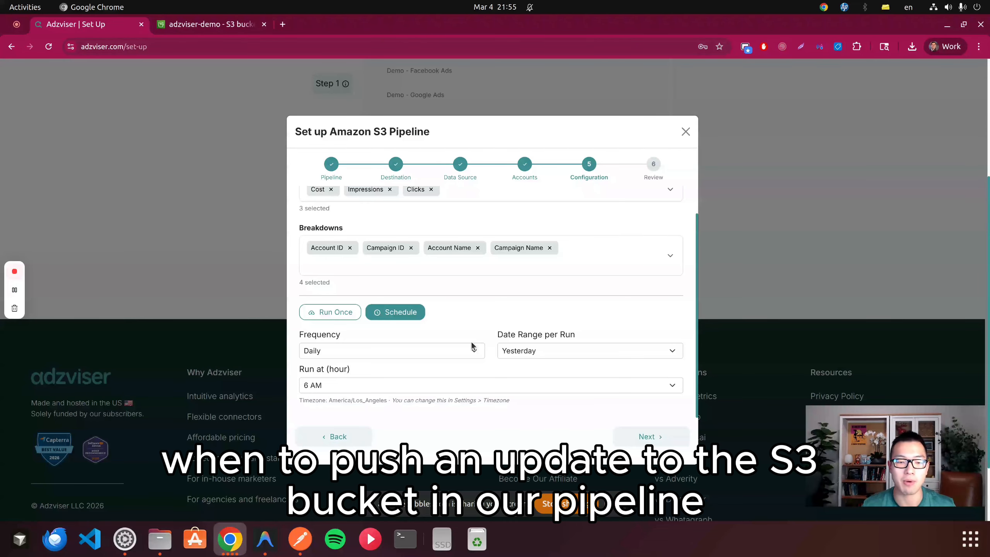
{"action": "left_click", "coordinate": [433, 349]}
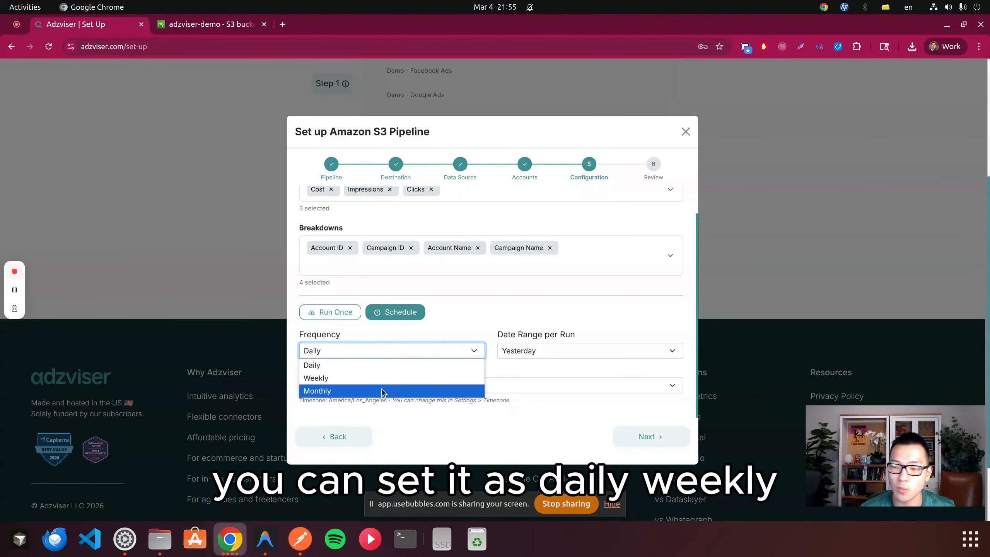
{"action": "left_click", "coordinate": [394, 366]}
{"action": "left_click", "coordinate": [548, 352]}
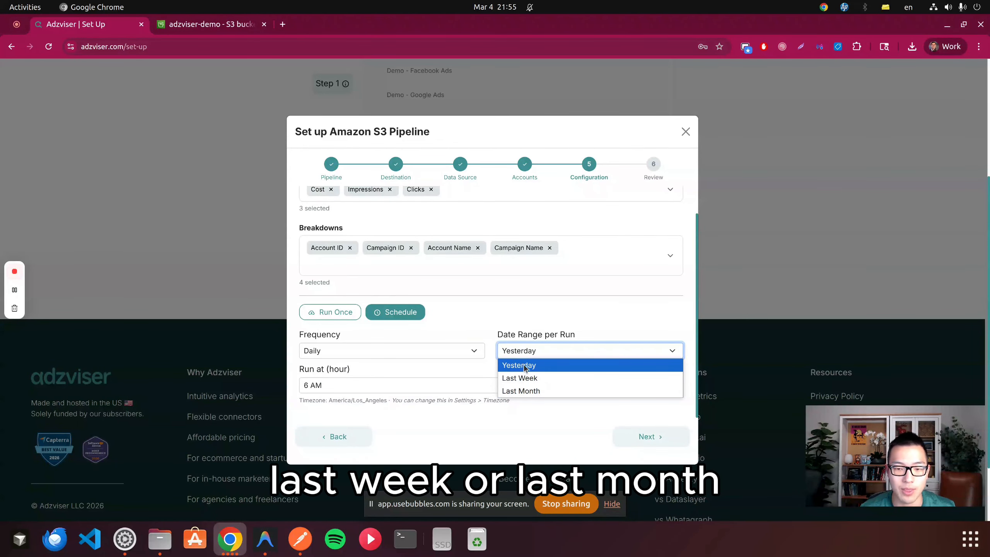
{"action": "left_click", "coordinate": [534, 365]}
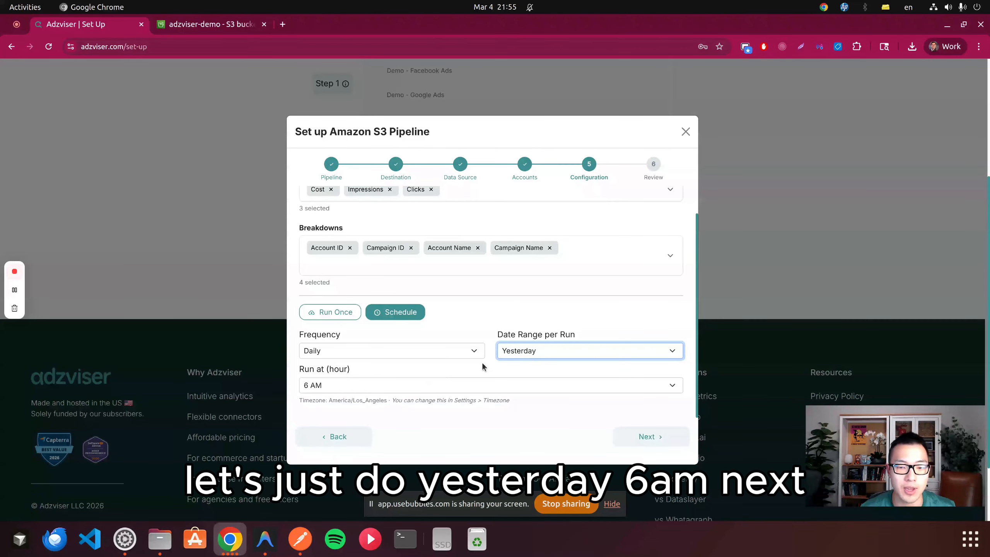
{"action": "left_click", "coordinate": [648, 436]}
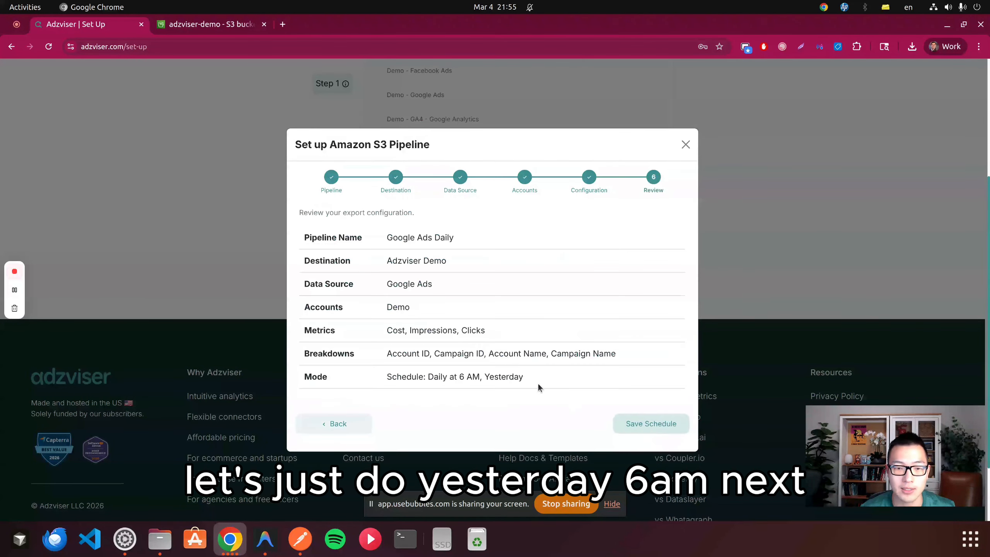
{"action": "left_click", "coordinate": [650, 424]}
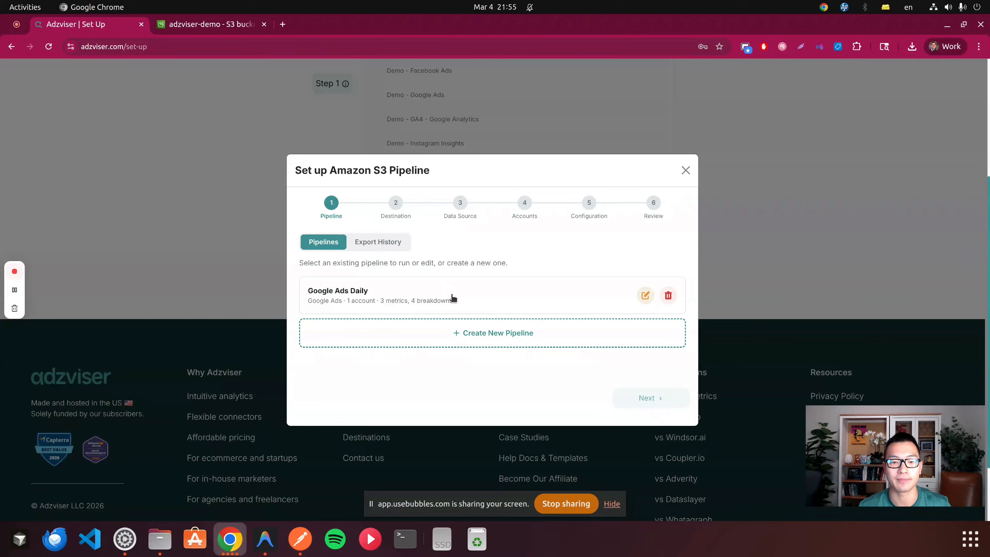
Create a new pipeline named Facebook Ads Weekly and continue to its destination
{"action": "left_click", "coordinate": [503, 334]}
{"action": "type", "text": "Facebook Weekly"}
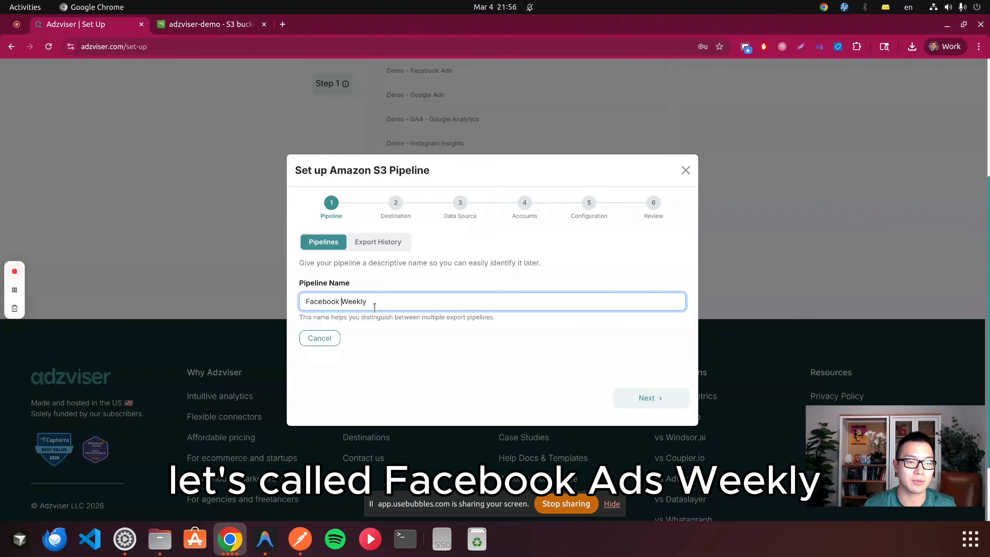
{"action": "key", "text": "ctrl+Left"}
{"action": "type", "text": "Ads"}
{"action": "left_click", "coordinate": [654, 395]}
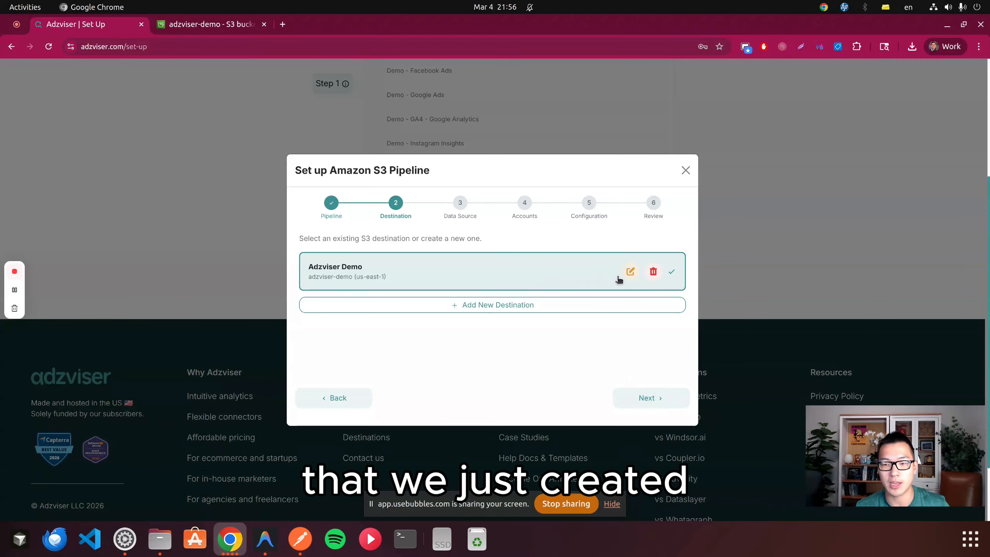
Keep the Adzviser Demo destination and choose Facebook Ads with the Demo account as the data source
{"action": "left_click", "coordinate": [658, 400]}
{"action": "scroll", "coordinate": [459, 315], "scroll_direction": "down", "scroll_amount": 8}
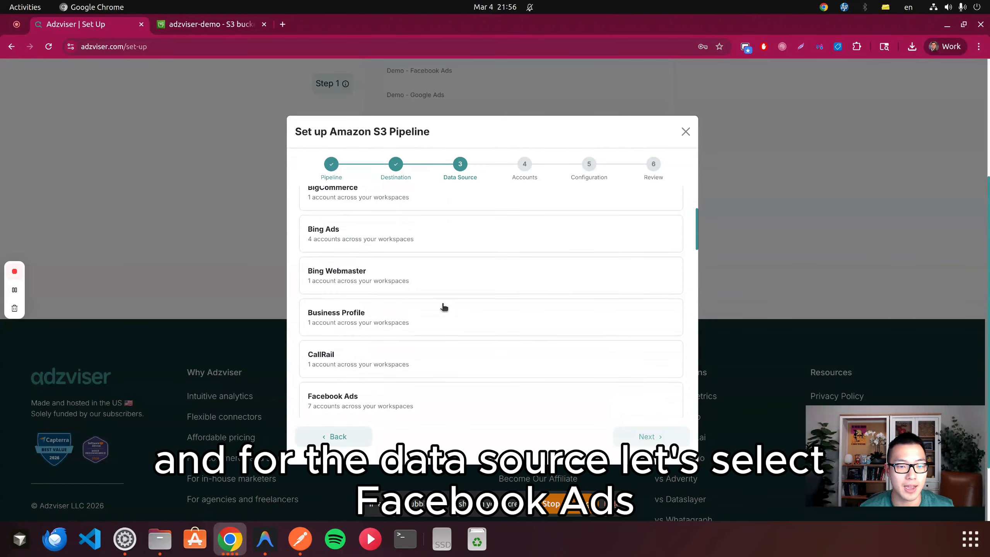
{"action": "scroll", "coordinate": [437, 310], "scroll_direction": "down", "scroll_amount": 15}
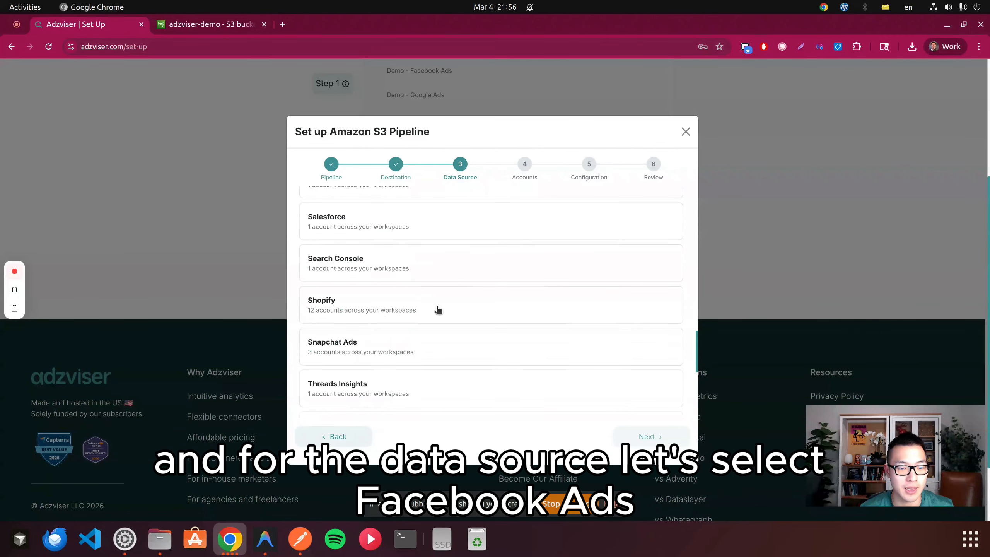
{"action": "scroll", "coordinate": [438, 309], "scroll_direction": "up", "scroll_amount": 12}
{"action": "scroll", "coordinate": [438, 310], "scroll_direction": "up", "scroll_amount": 10}
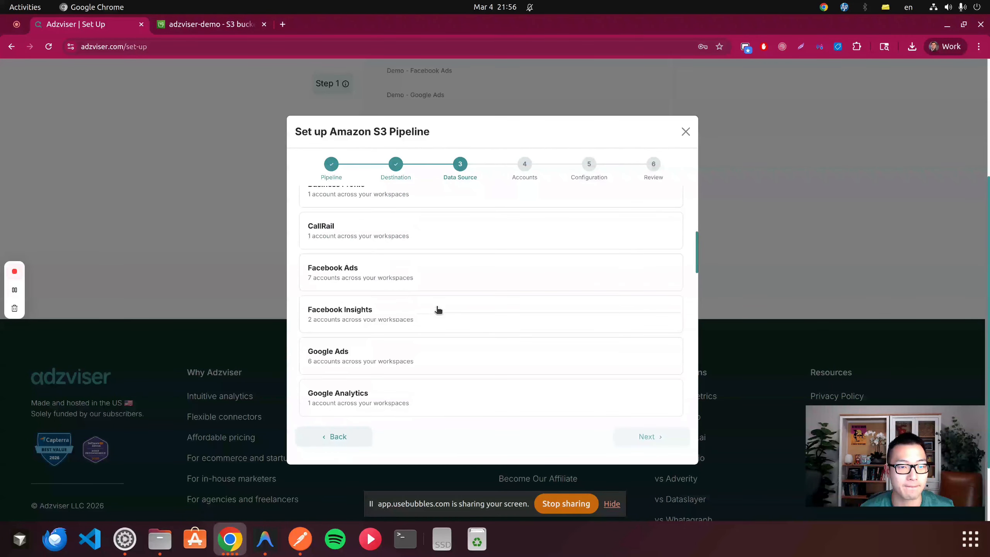
{"action": "left_click", "coordinate": [645, 436]}
{"action": "left_click", "coordinate": [596, 254]}
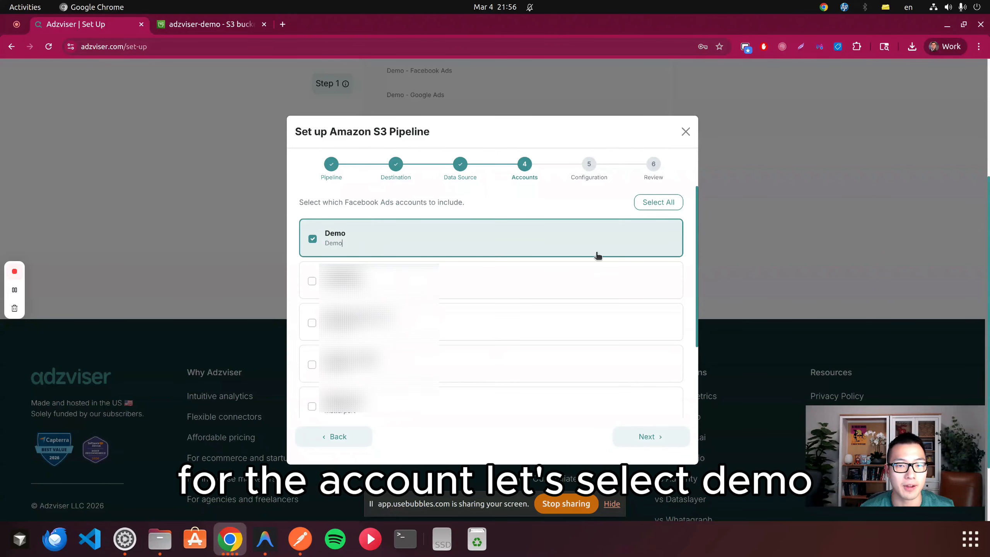
{"action": "left_click", "coordinate": [664, 437]}
Add Spend, Link Clicks and Impressions as the pipeline's metrics
{"action": "left_click", "coordinate": [457, 219]}
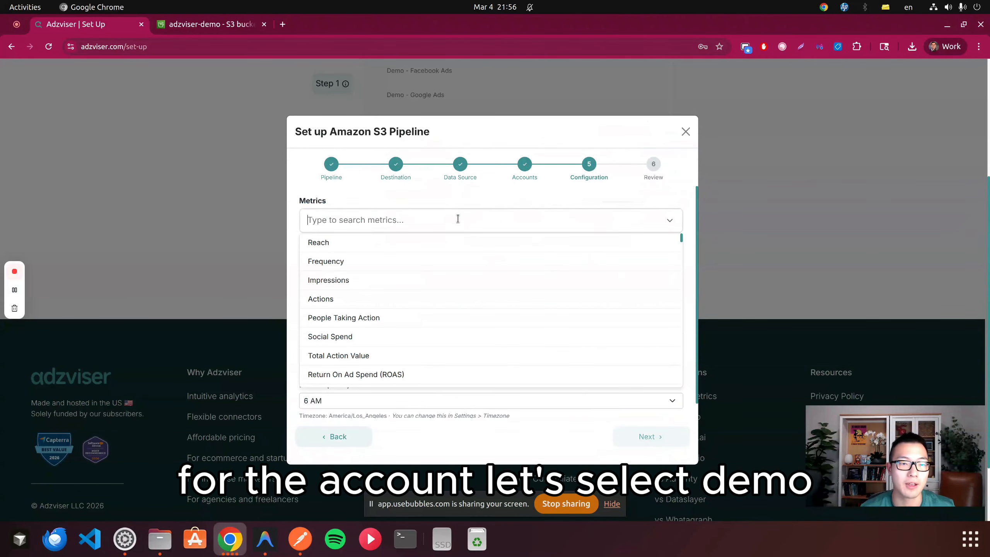
{"action": "type", "text": "spend"}
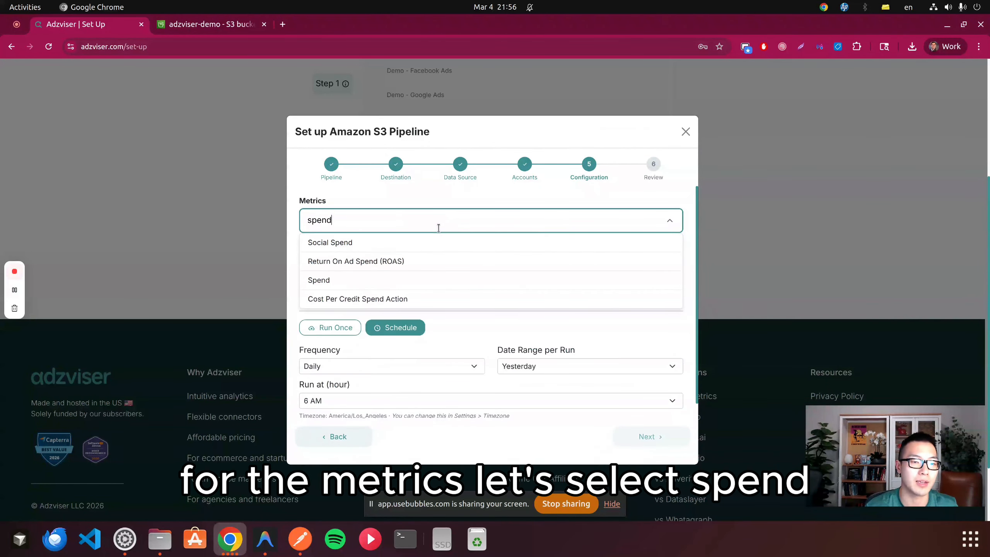
{"action": "left_click", "coordinate": [389, 280]}
{"action": "type", "text": "link"}
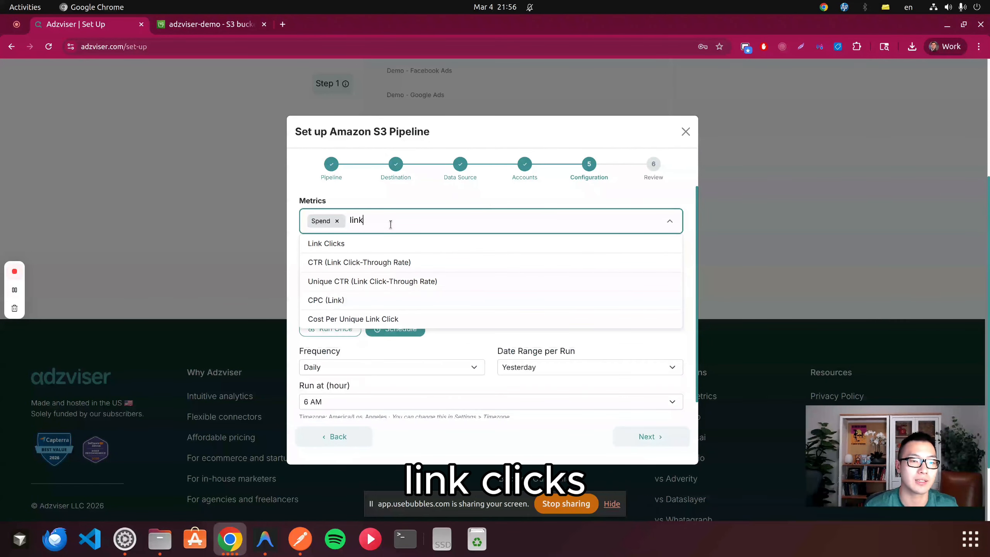
{"action": "left_click", "coordinate": [387, 244]}
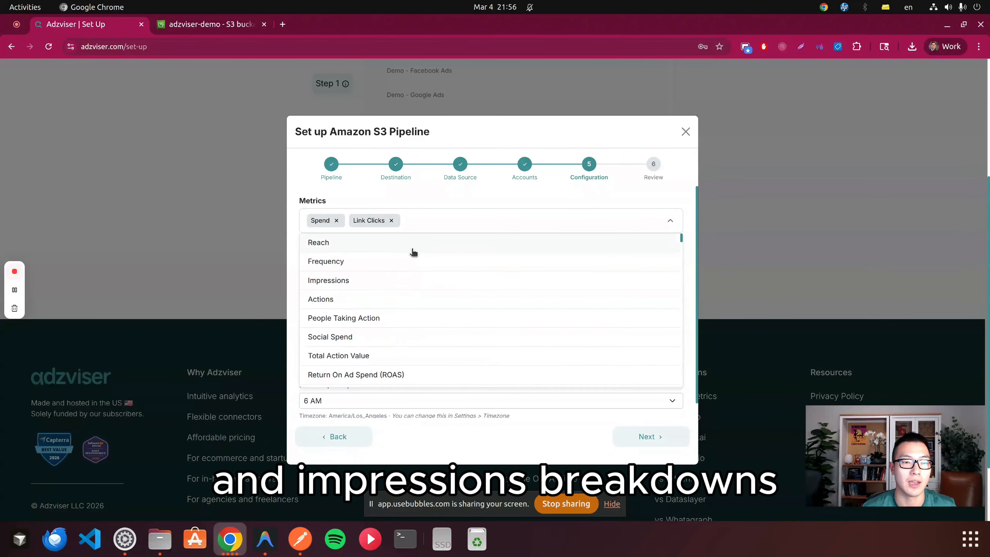
{"action": "left_click", "coordinate": [407, 280]}
{"action": "left_click", "coordinate": [450, 191]}
Add Account ID as the pipeline's breakdown
{"action": "left_click", "coordinate": [415, 280]}
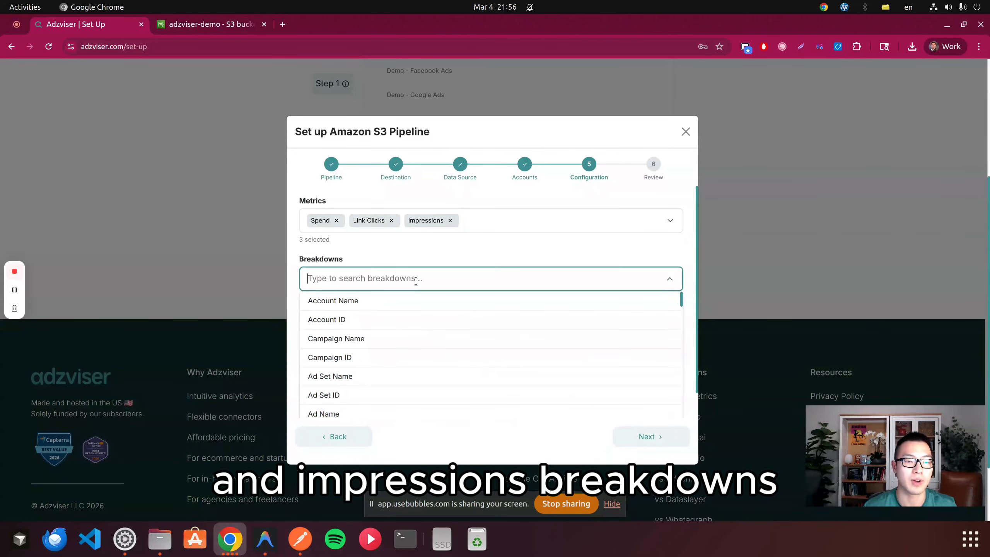
{"action": "left_click", "coordinate": [426, 318]}
{"action": "left_click", "coordinate": [448, 266]}
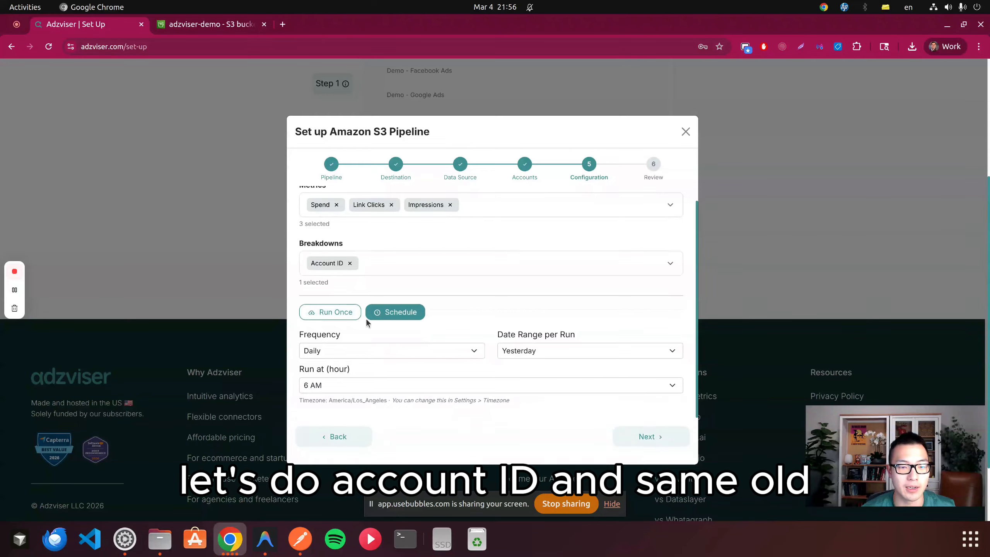
Set the export to run once for Last Month with weekly granularity, and continue to the review
{"action": "left_click", "coordinate": [330, 313]}
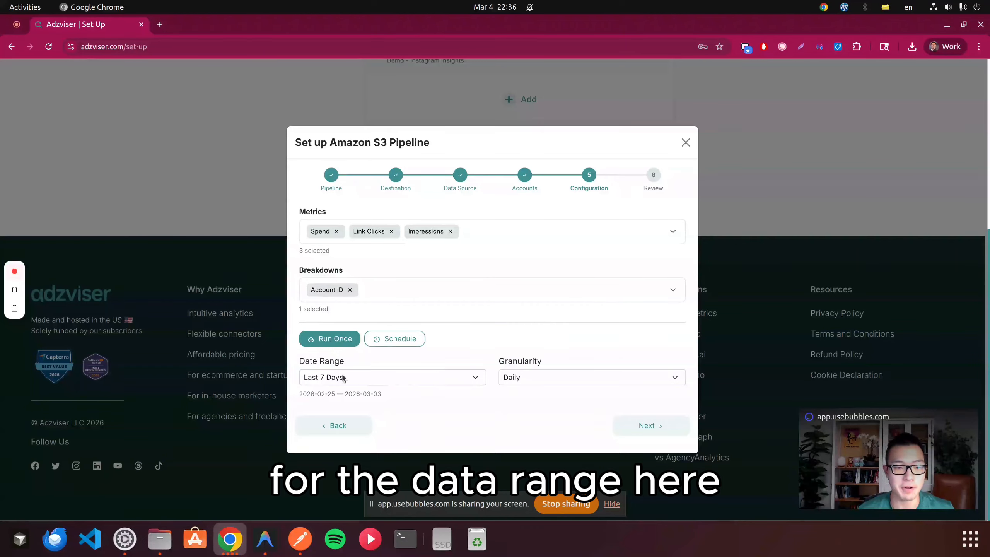
{"action": "left_click", "coordinate": [403, 377]}
{"action": "left_click", "coordinate": [369, 287]}
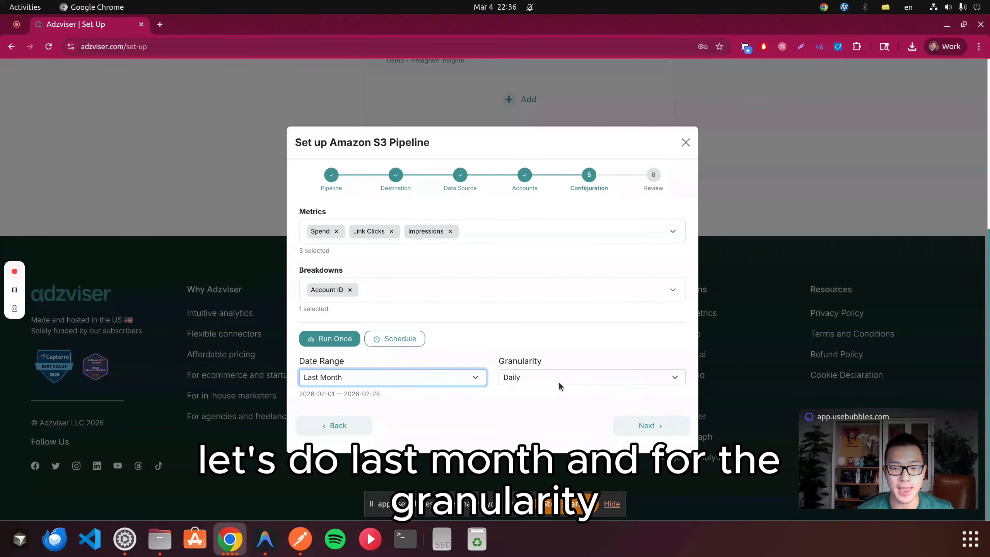
{"action": "left_click", "coordinate": [560, 383]}
{"action": "left_click", "coordinate": [551, 404]}
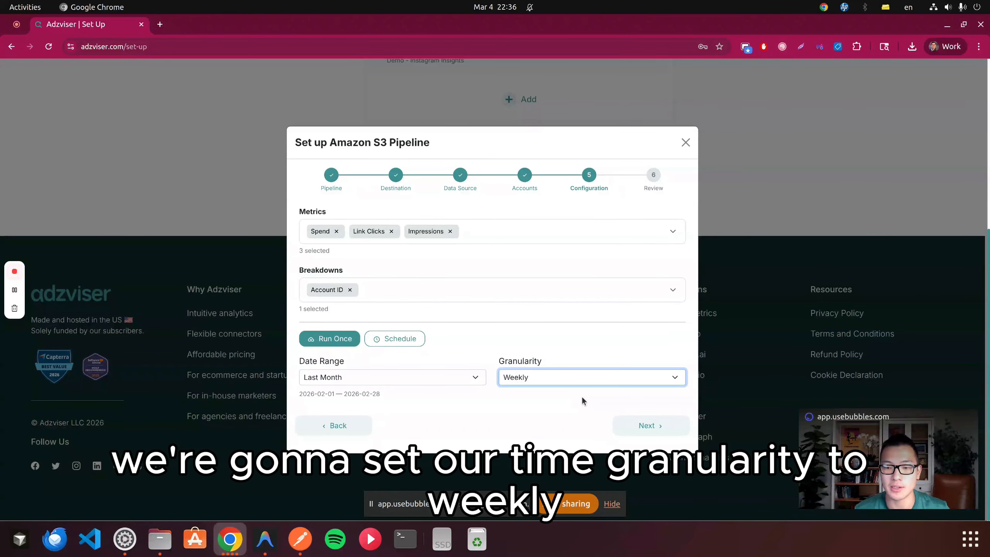
{"action": "left_click", "coordinate": [649, 425]}
Preview the weekly Facebook Ads data and start the one-time export to the S3 bucket
{"action": "left_click", "coordinate": [657, 417]}
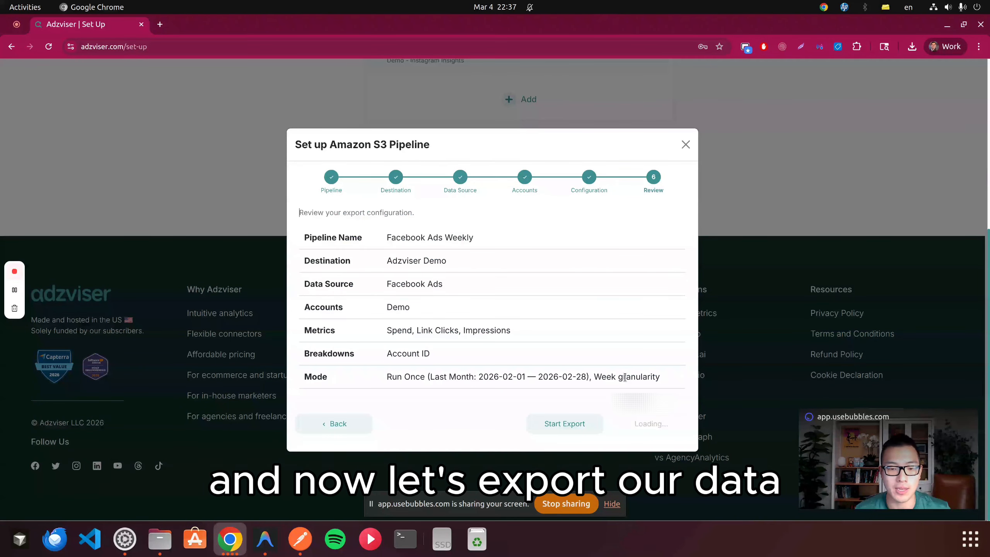
{"action": "scroll", "coordinate": [664, 353], "scroll_direction": "down", "scroll_amount": 3}
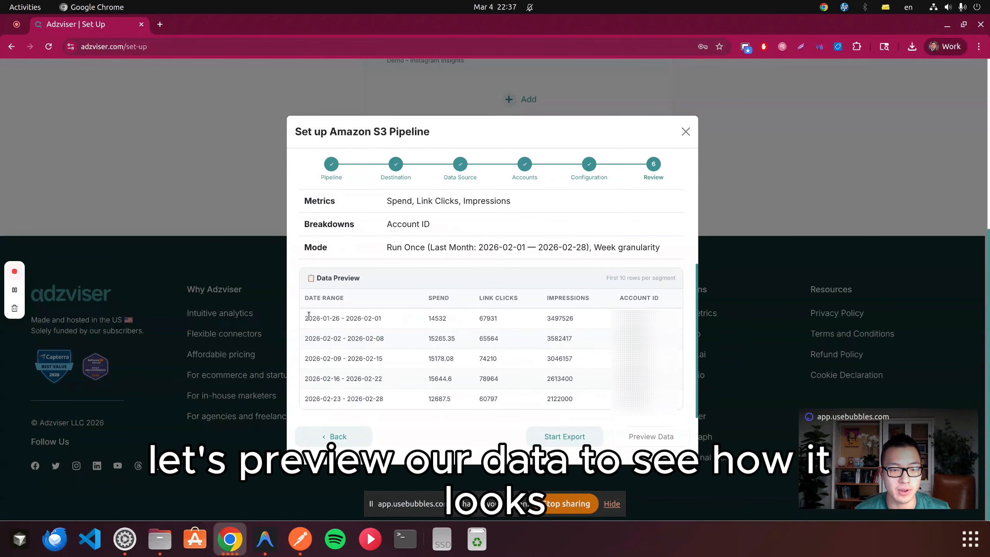
{"action": "left_click_drag", "start_coordinate": [306, 315], "coordinate": [643, 380]}
{"action": "left_click", "coordinate": [643, 380]}
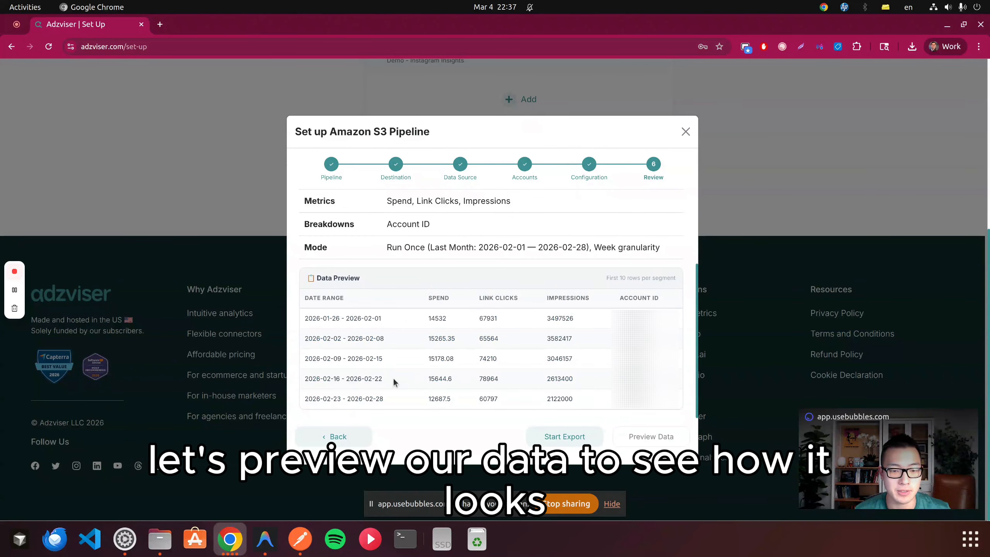
{"action": "left_click_drag", "start_coordinate": [393, 379], "coordinate": [447, 356]}
{"action": "left_click", "coordinate": [463, 366]}
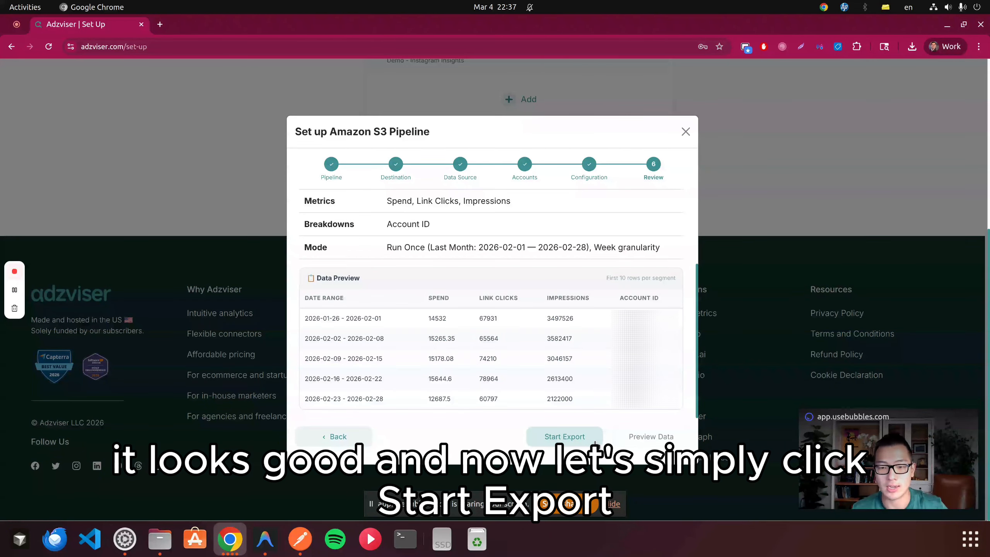
{"action": "left_click", "coordinate": [595, 443]}
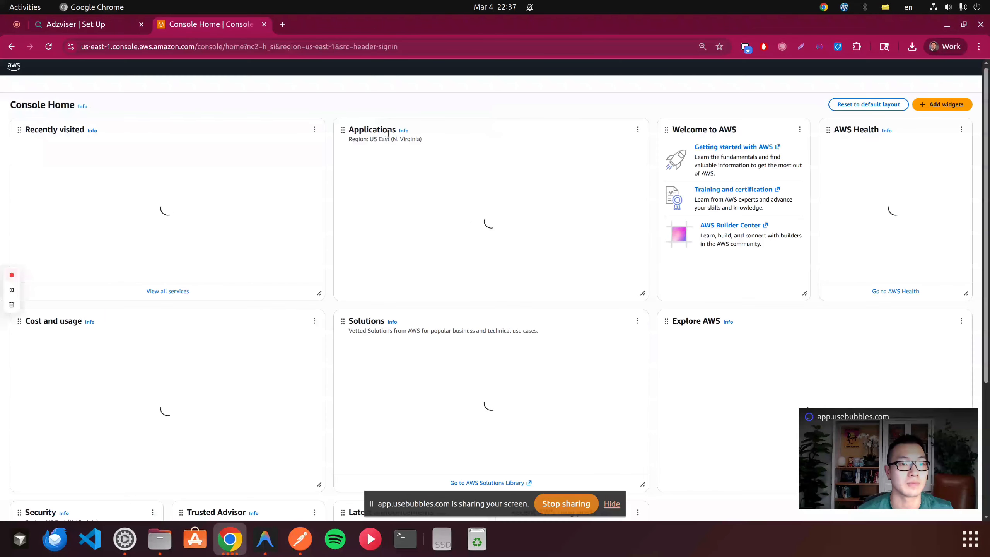
In the AWS console, open the adzviser-demo bucket's Demo/Facebook Ads folder in S3 and examine the exported weekly date-range folders
{"action": "left_click", "coordinate": [89, 26]}
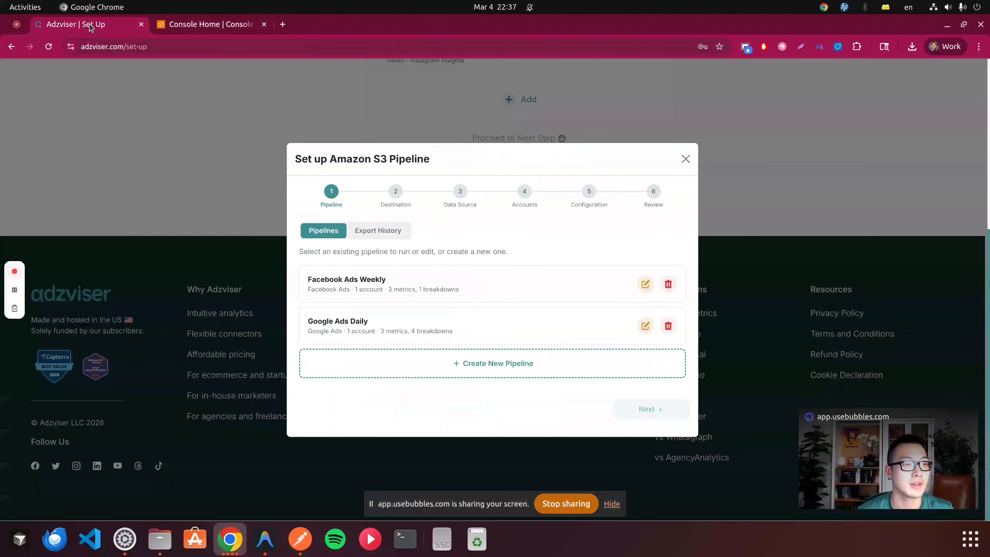
{"action": "left_click", "coordinate": [207, 31]}
{"action": "left_click", "coordinate": [189, 165]}
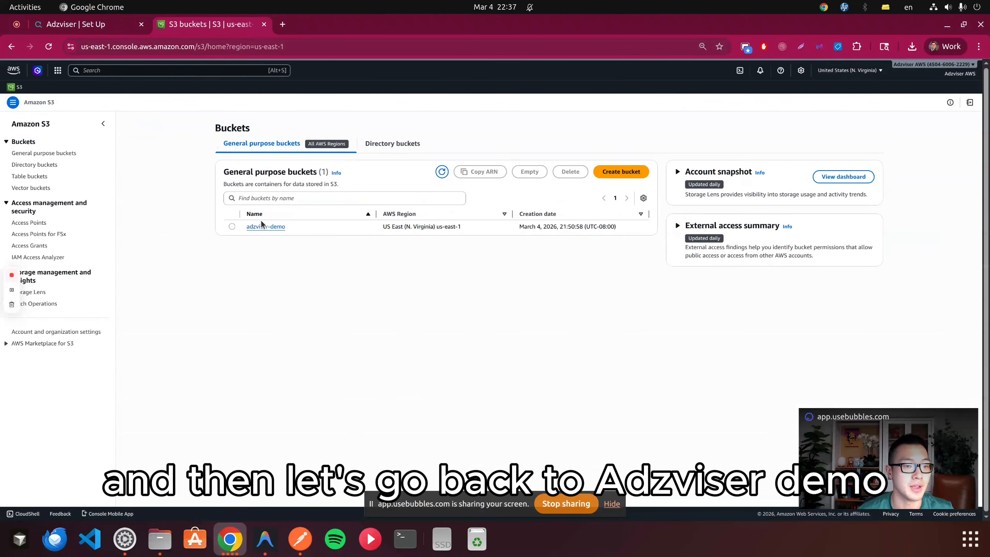
{"action": "left_click", "coordinate": [268, 226]}
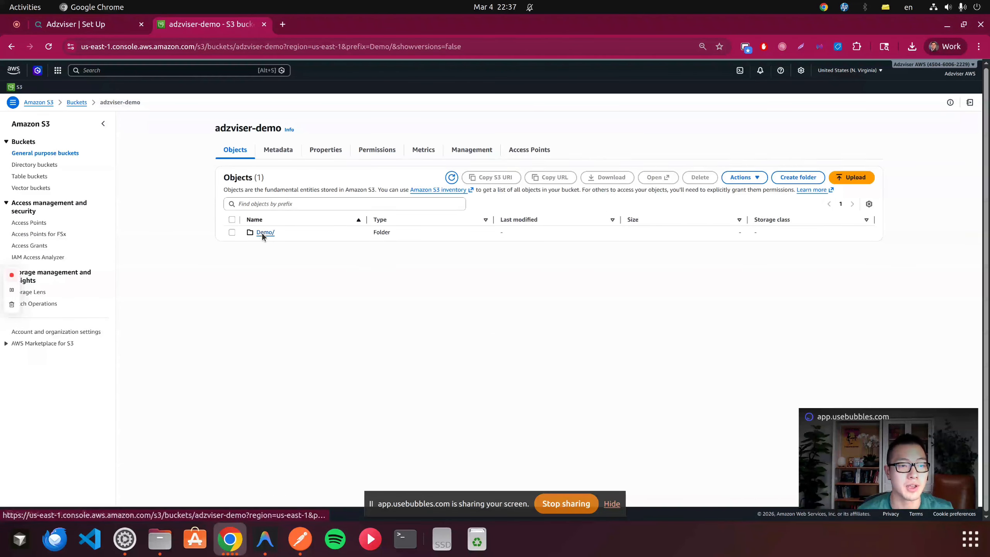
{"action": "left_click", "coordinate": [261, 233]}
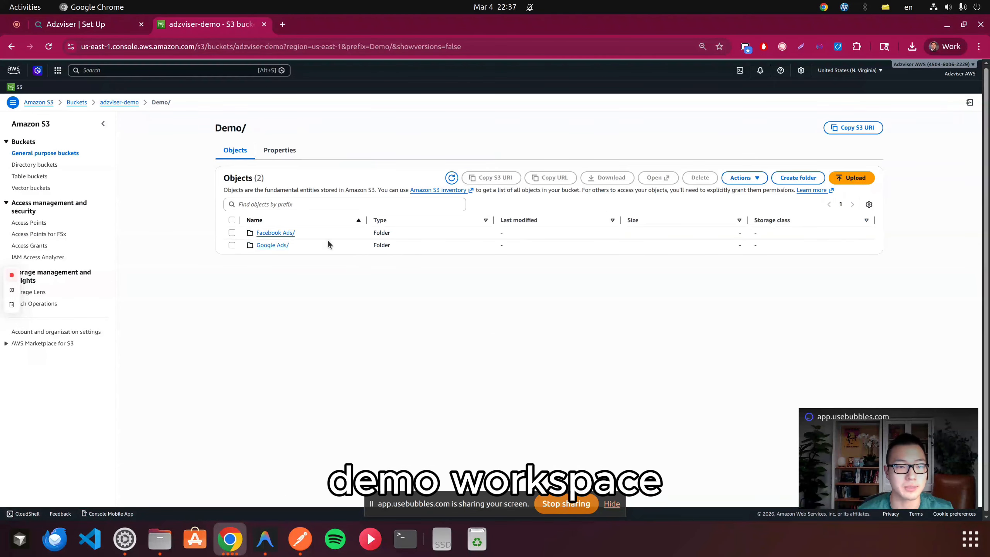
{"action": "left_click", "coordinate": [282, 233]}
{"action": "left_click_drag", "start_coordinate": [346, 285], "coordinate": [258, 233]}
{"action": "left_click", "coordinate": [369, 295]}
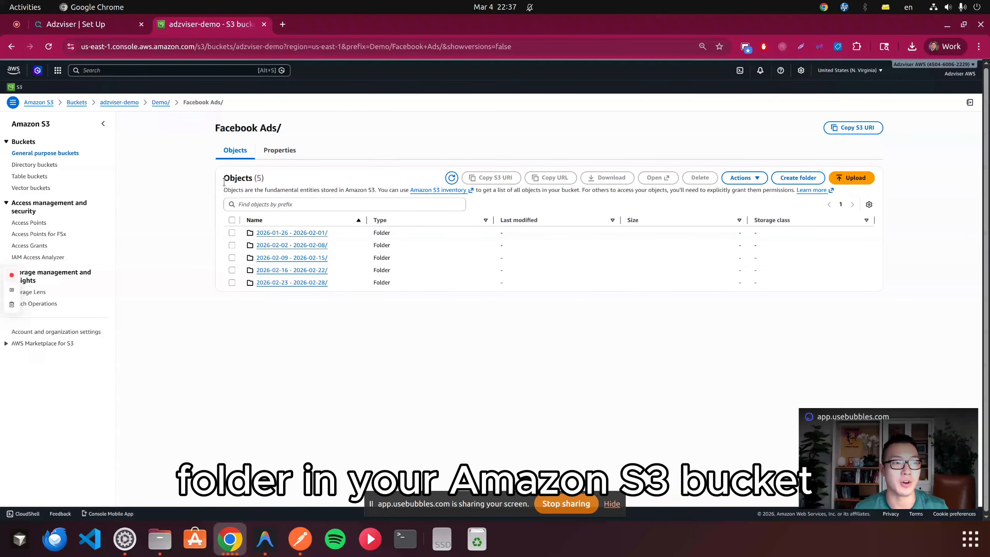
Switch to Adzviser, open the Facebook Ads Weekly pipeline for editing, and proceed to its configuration with destination, data source and account kept
{"action": "left_click", "coordinate": [98, 25]}
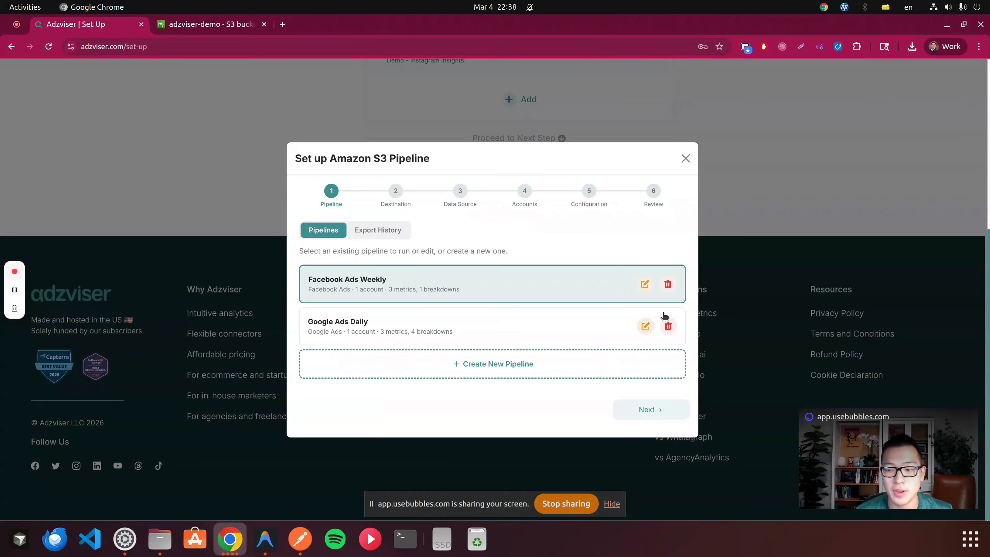
{"action": "left_click", "coordinate": [645, 284]}
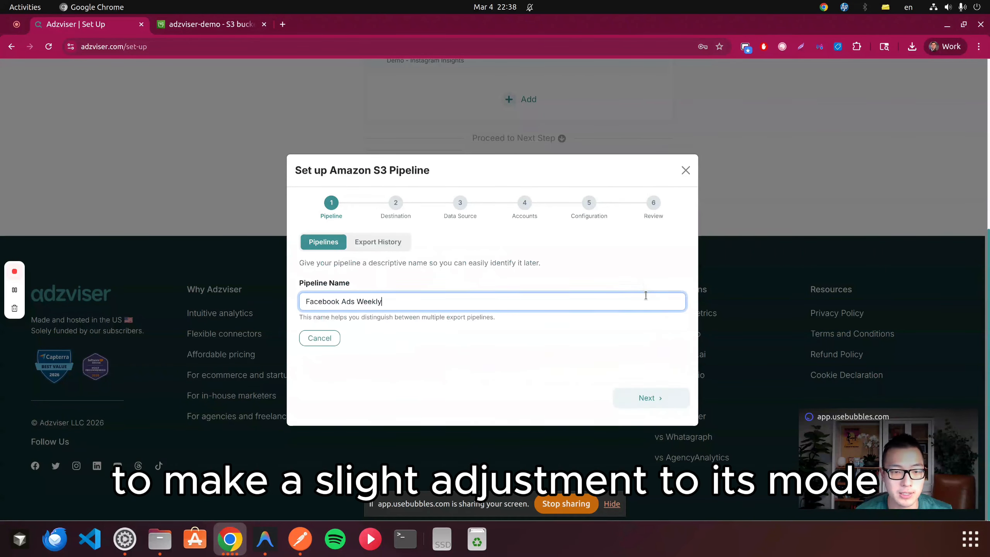
{"action": "left_click", "coordinate": [638, 397]}
{"action": "left_click", "coordinate": [645, 398]}
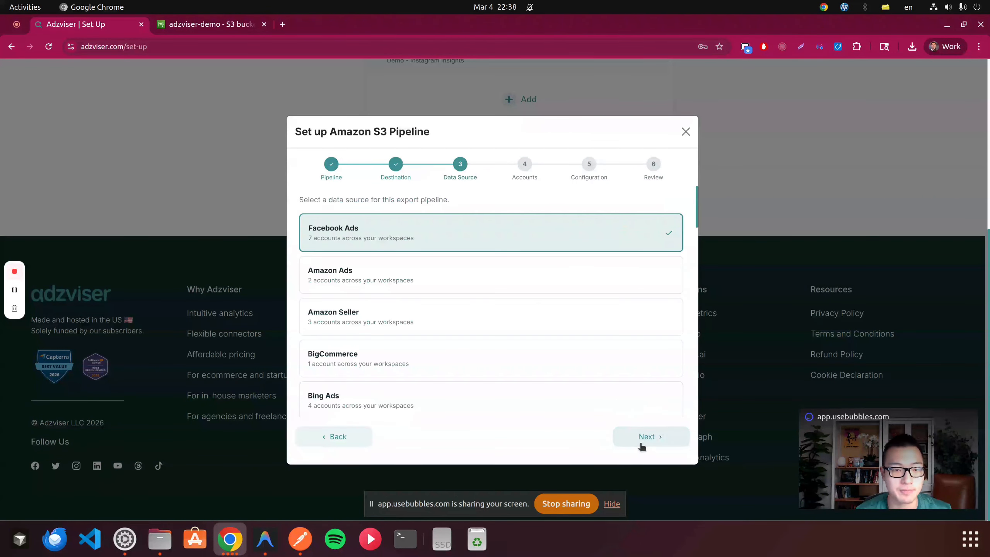
{"action": "left_click", "coordinate": [641, 447]}
{"action": "left_click", "coordinate": [650, 445]}
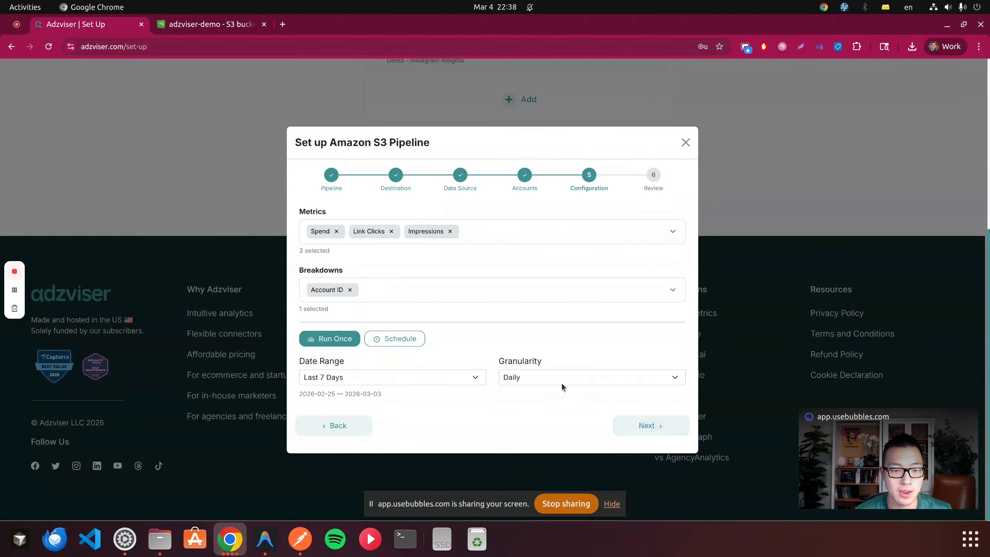
Change the pipeline from a one-time run to a schedule with Weekly frequency and a Last Week date range per run
{"action": "left_click", "coordinate": [401, 338]}
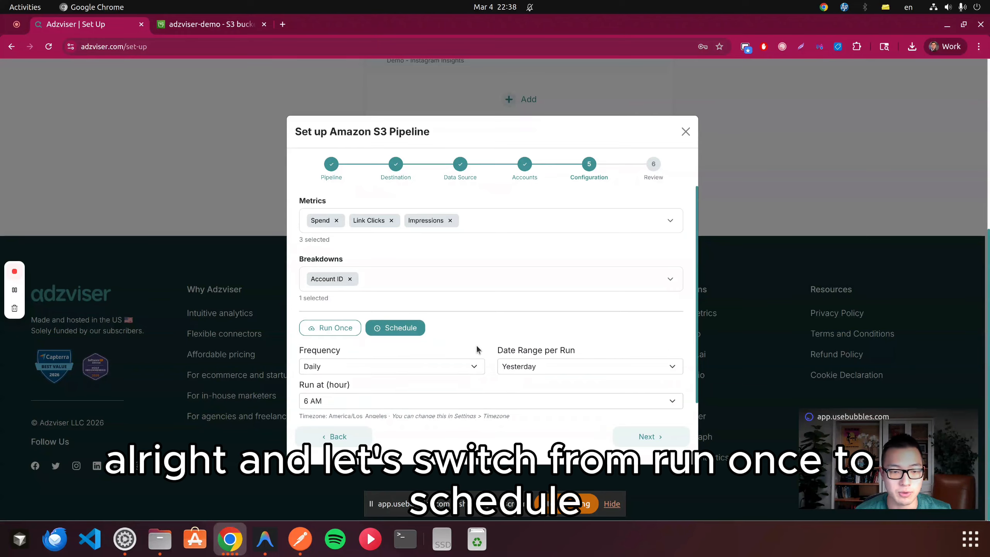
{"action": "left_click", "coordinate": [405, 350]}
{"action": "left_click", "coordinate": [401, 347]}
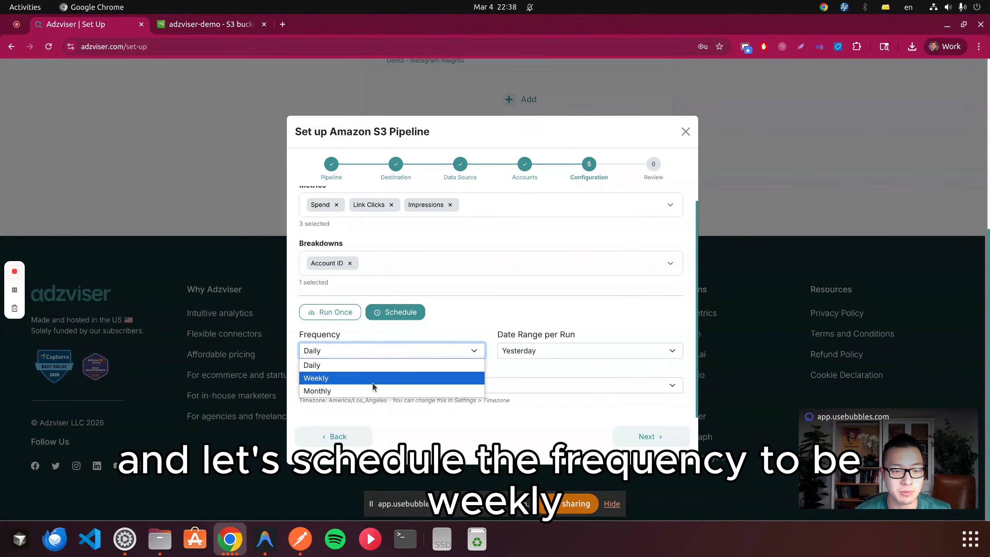
{"action": "left_click", "coordinate": [373, 382]}
{"action": "left_click", "coordinate": [521, 353]}
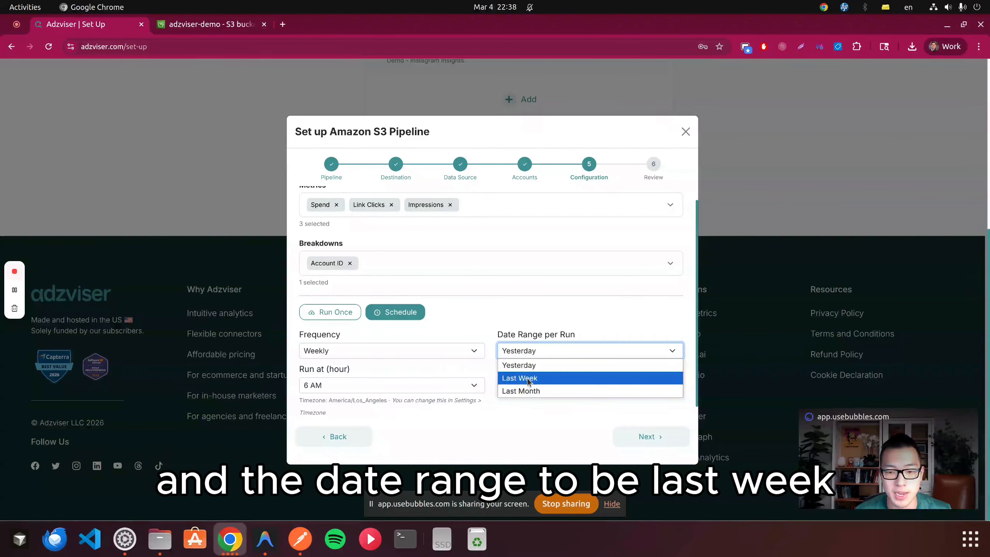
{"action": "left_click", "coordinate": [528, 379]}
Set the scheduled run hour to 6 AM, continue to the review and save the pipeline's schedule
{"action": "scroll", "coordinate": [546, 374], "scroll_direction": "down", "scroll_amount": 1}
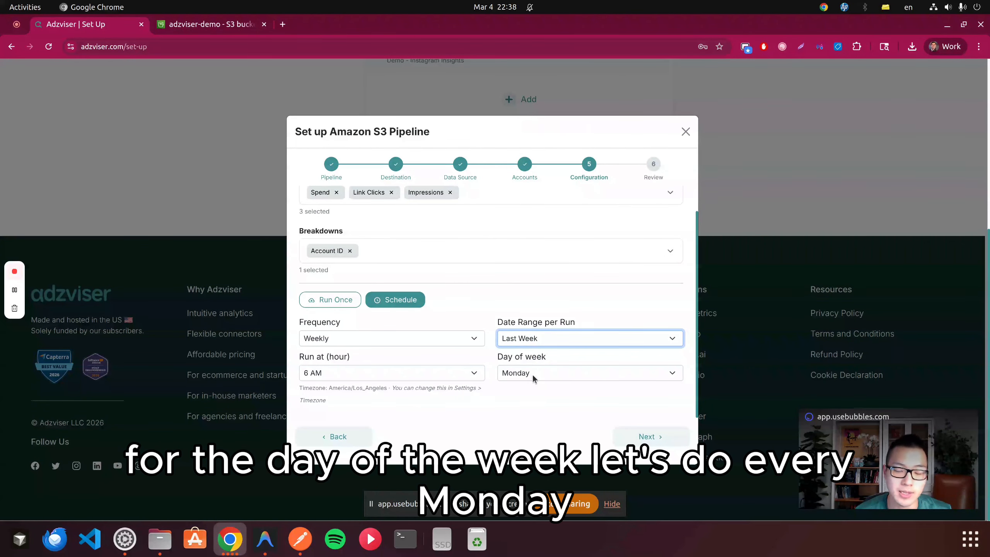
{"action": "left_click", "coordinate": [382, 371]}
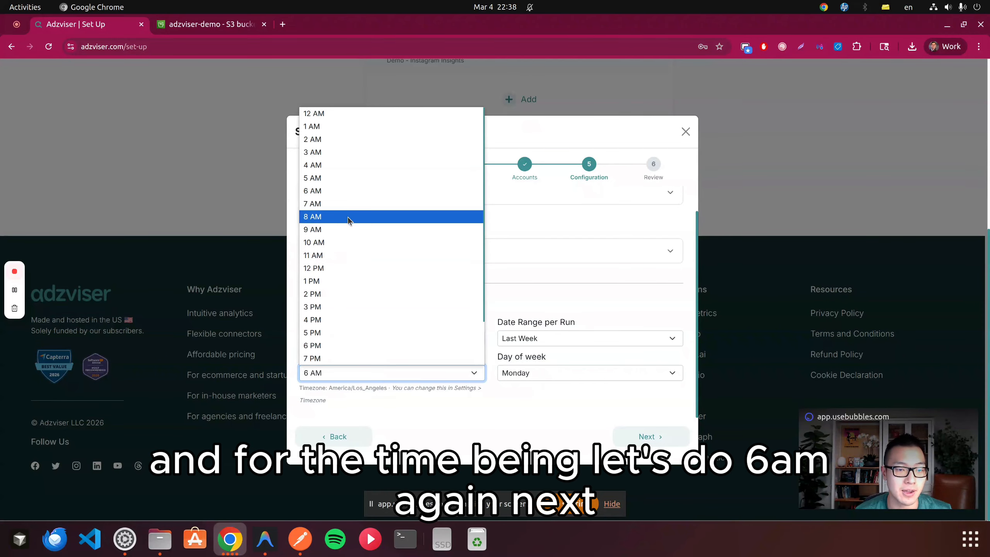
{"action": "left_click", "coordinate": [350, 190]}
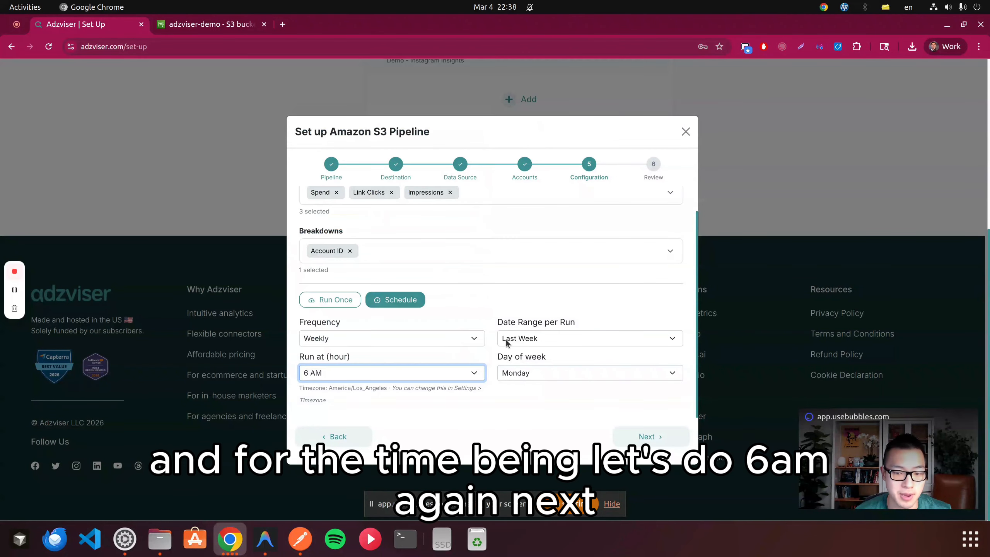
{"action": "left_click", "coordinate": [648, 436]}
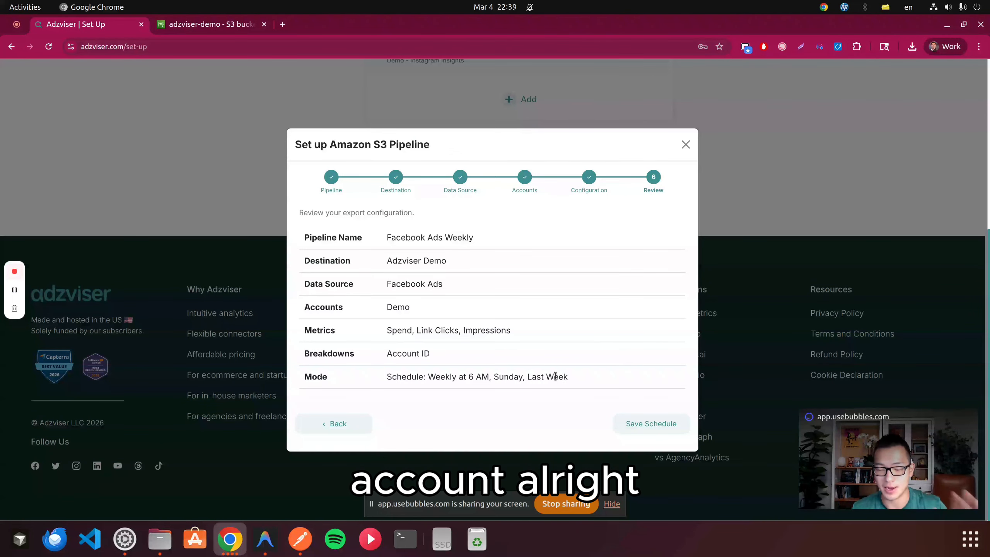
{"action": "left_click", "coordinate": [650, 424]}
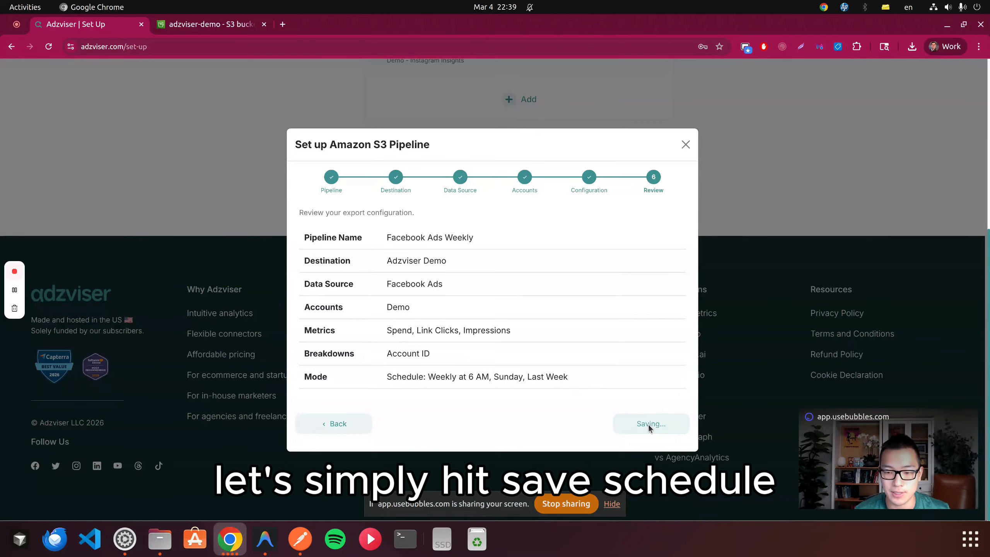